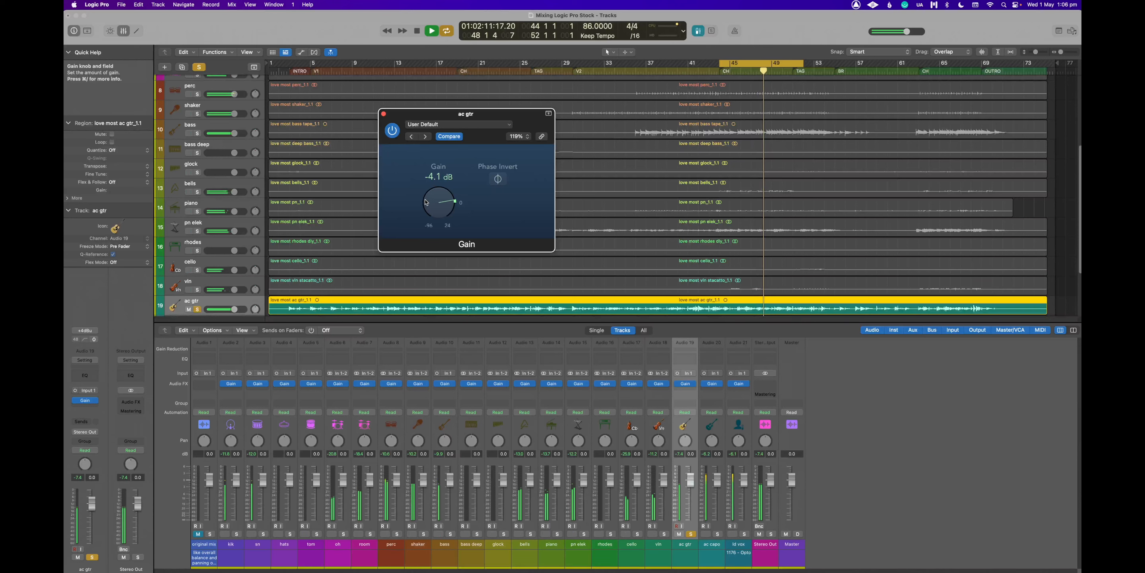
Set the ac gtr track's gain to -3.3 dB and close its Gain plug-in window
{"action": "key", "text": "space"}
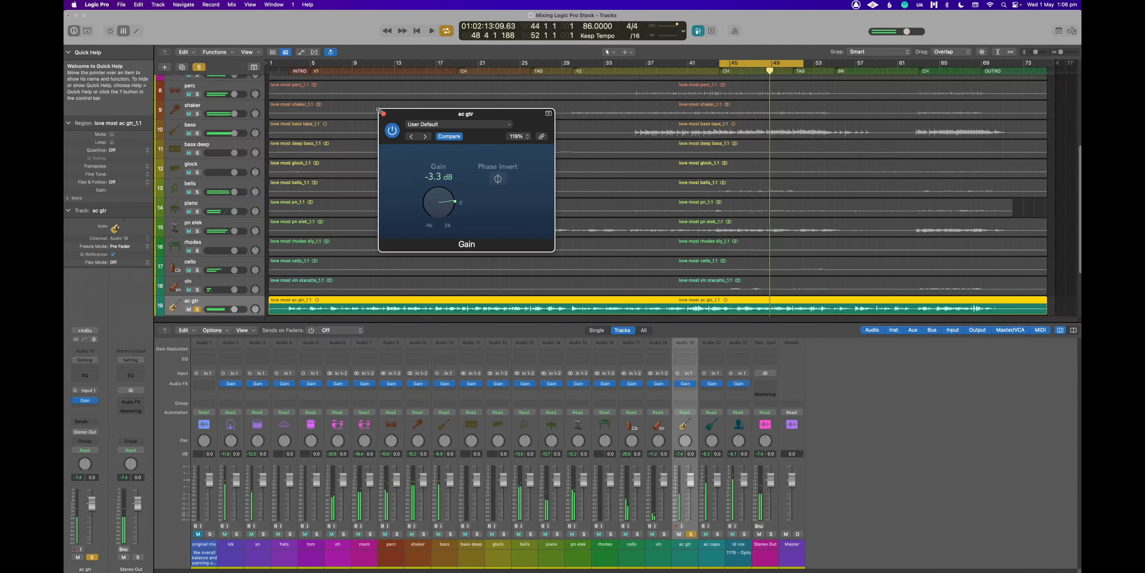
{"action": "left_click", "coordinate": [384, 114]}
{"action": "key", "text": "space"}
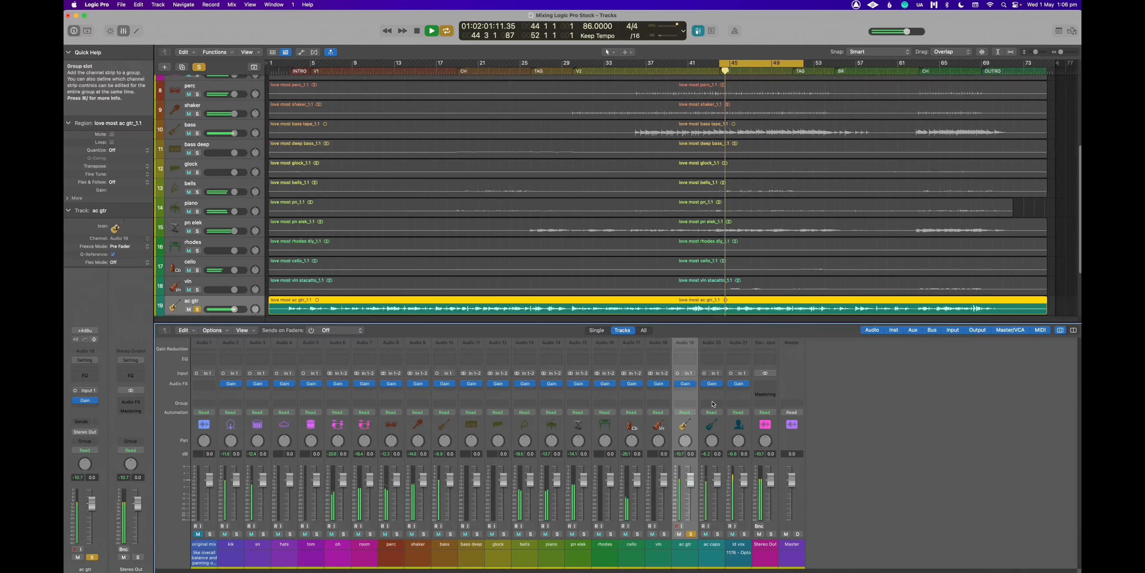
{"action": "key", "text": "space"}
Solo the ac capo track and lower its gain to -2.8 dB in the Gain plug-in during playback
{"action": "left_click", "coordinate": [717, 534]}
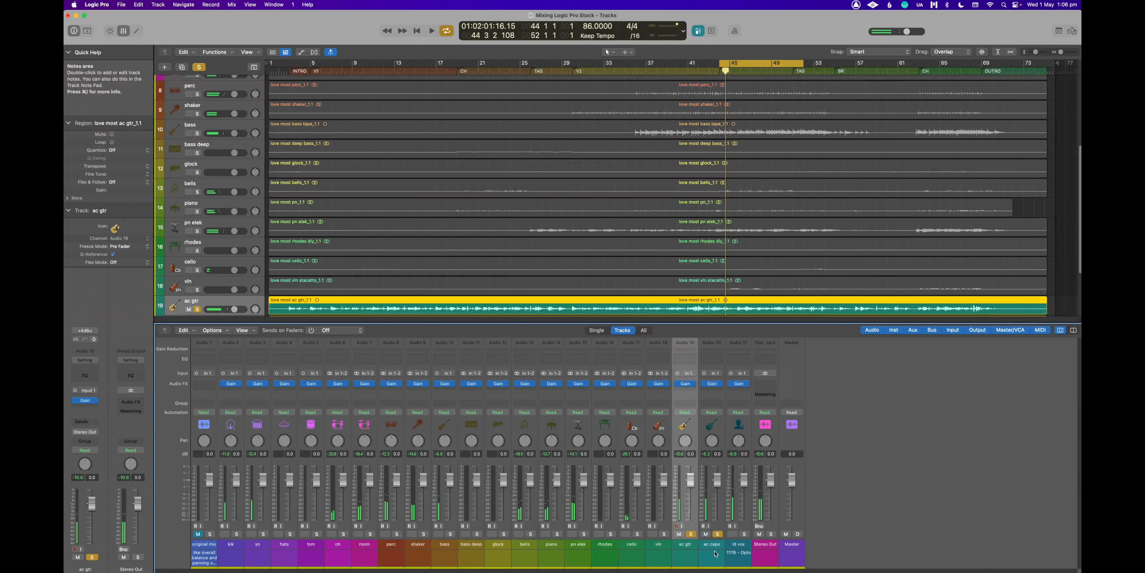
{"action": "left_click", "coordinate": [712, 544]}
{"action": "key", "text": "space"}
{"action": "left_click", "coordinate": [713, 384]}
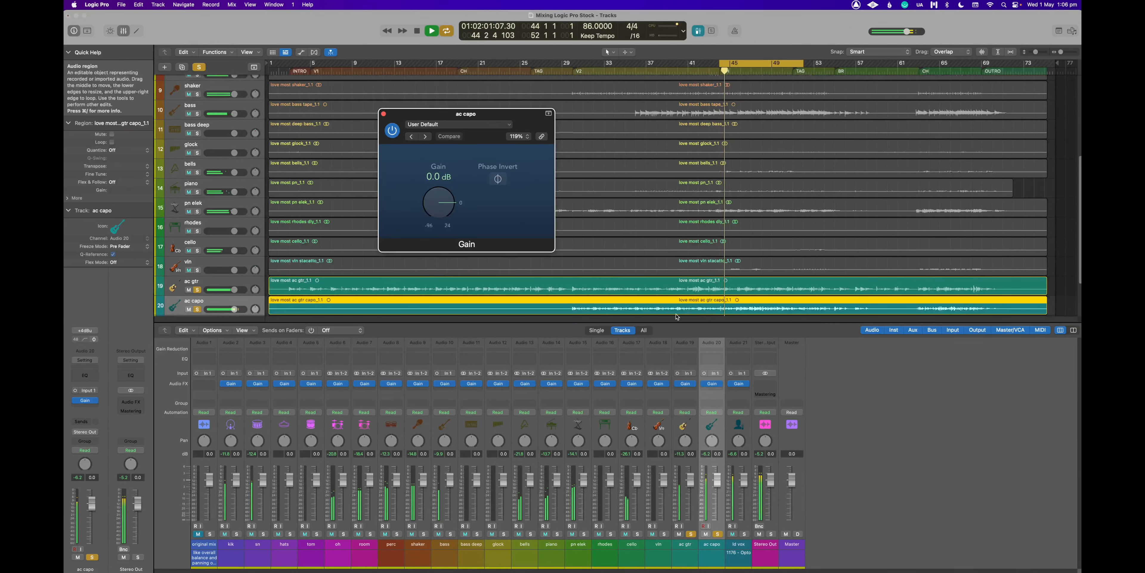
{"action": "left_click_drag", "start_coordinate": [437, 210], "coordinate": [439, 205]}
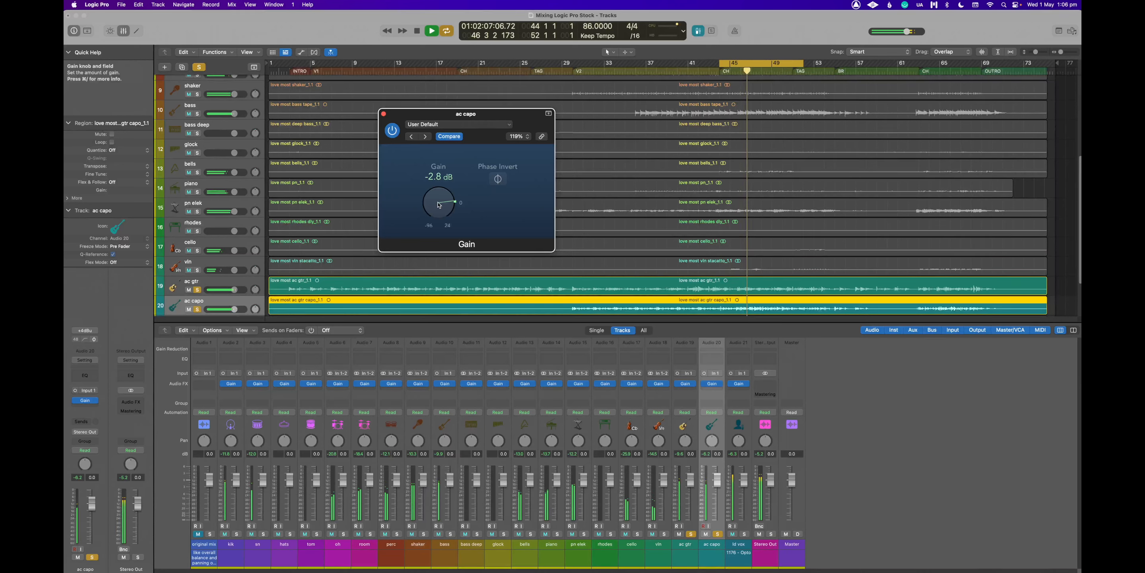
{"action": "key", "text": "space"}
Switch the solo from the ac gtr and ac capo tracks to ld vox and close the ac capo Gain plug-in
{"action": "left_click", "coordinate": [692, 535]}
{"action": "left_click", "coordinate": [717, 534]}
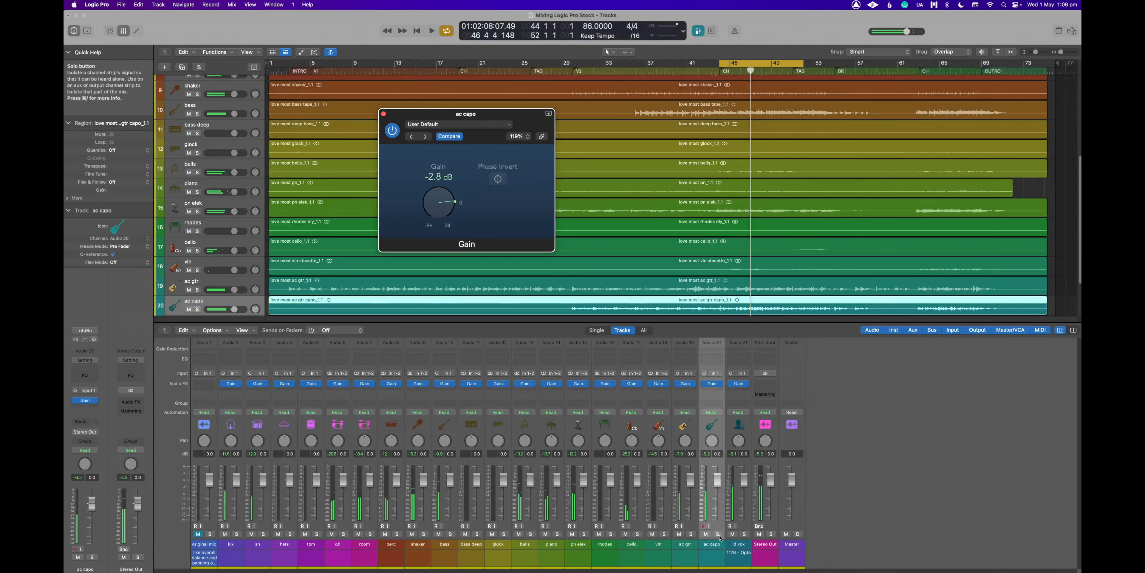
{"action": "left_click", "coordinate": [744, 534]}
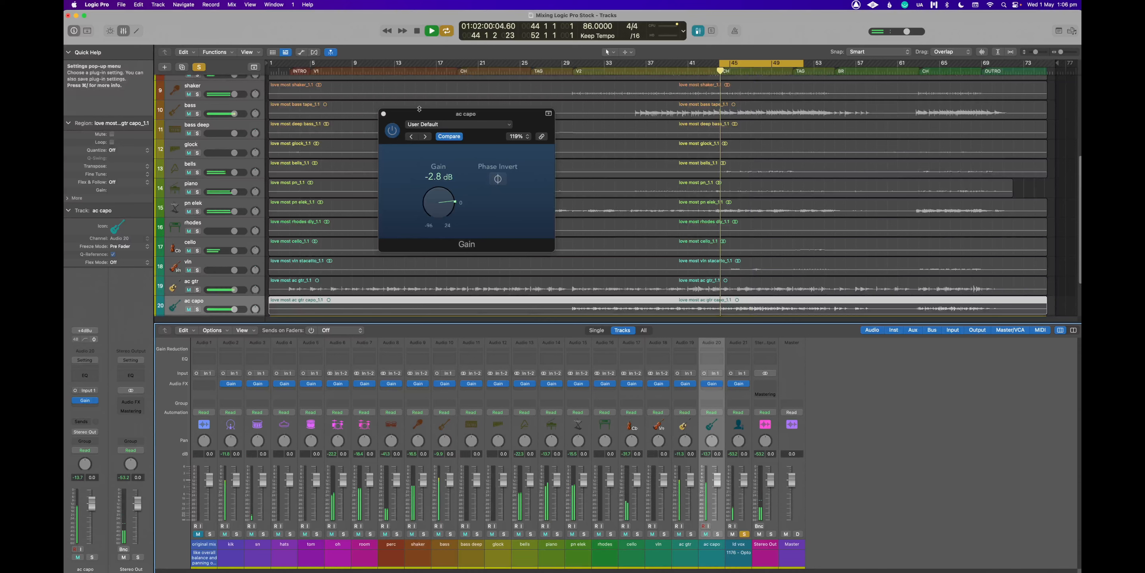
{"action": "key", "text": "space"}
{"action": "left_click", "coordinate": [384, 113]}
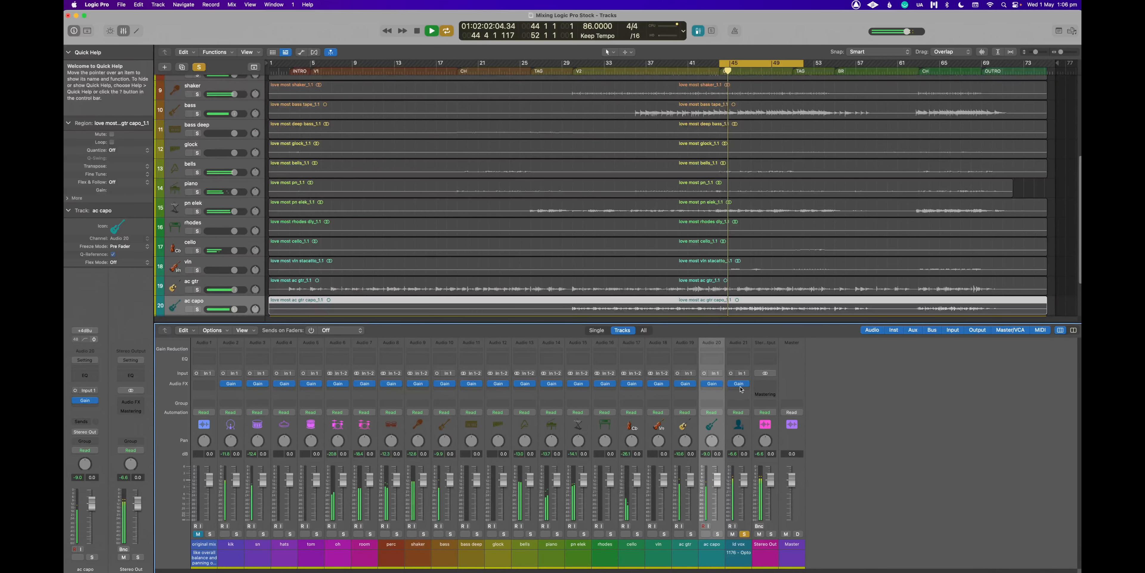
Lower the ld vox track's gain to -5.5 dB in its Gain plug-in during playback and unsolo the track
{"action": "left_click", "coordinate": [739, 383]}
{"action": "key", "text": "space"}
{"action": "left_click_drag", "start_coordinate": [440, 202], "coordinate": [441, 205]}
{"action": "key", "text": "space"}
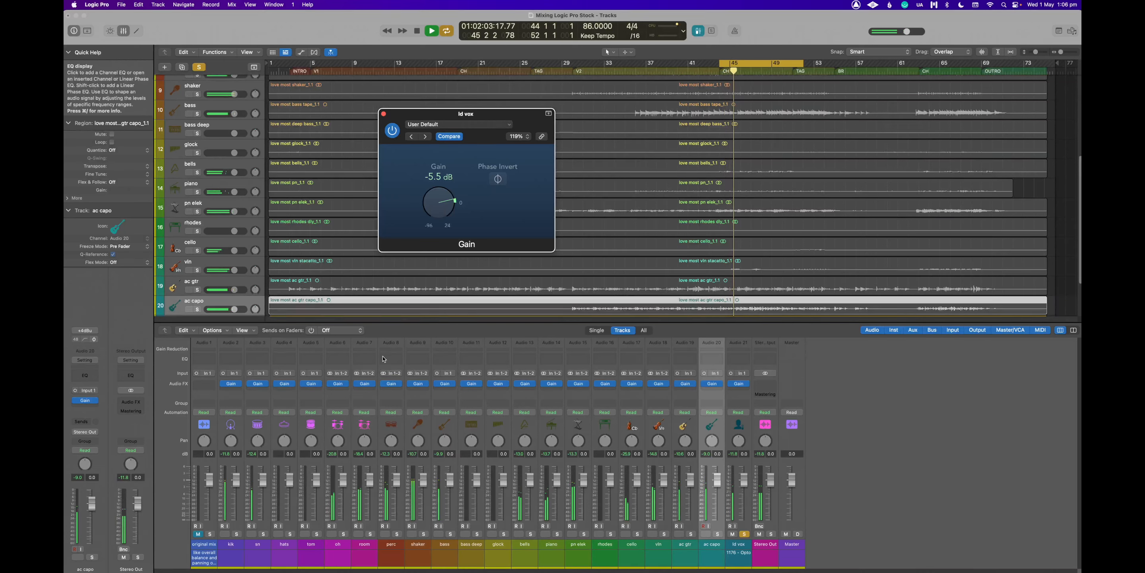
{"action": "key", "text": "space"}
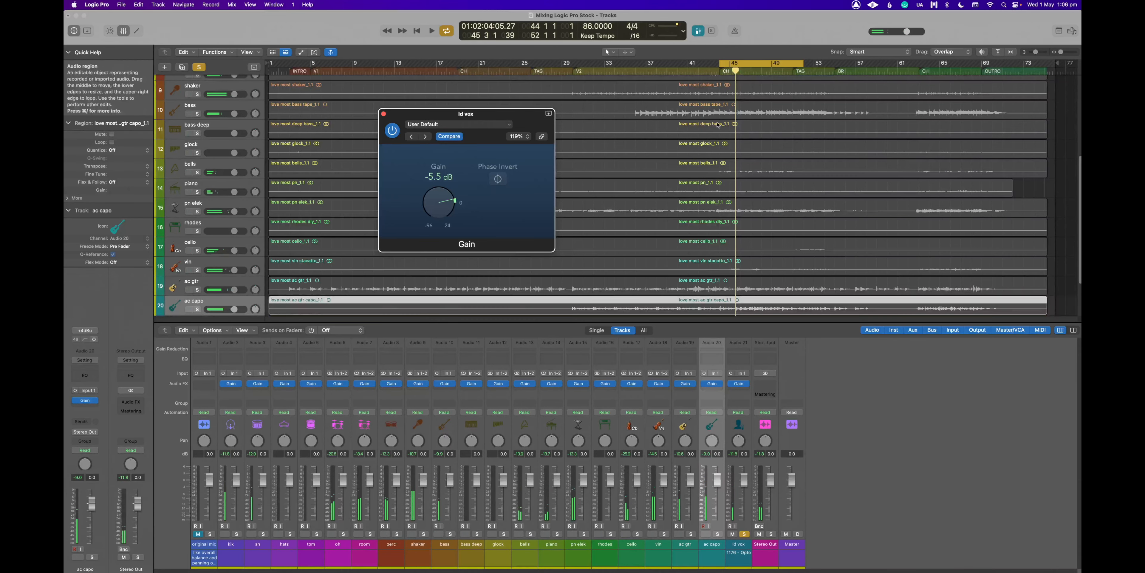
{"action": "left_click", "coordinate": [744, 534]}
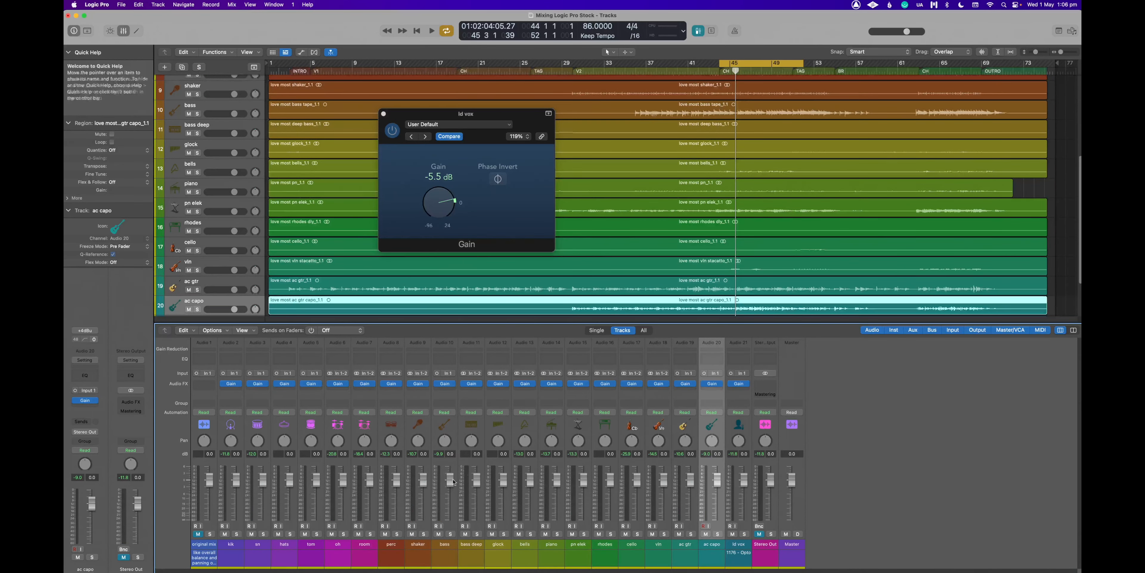
Play the looped mix and lower the shaker track's gain to -2.2 dB in its Gain plug-in
{"action": "key", "text": "space"}
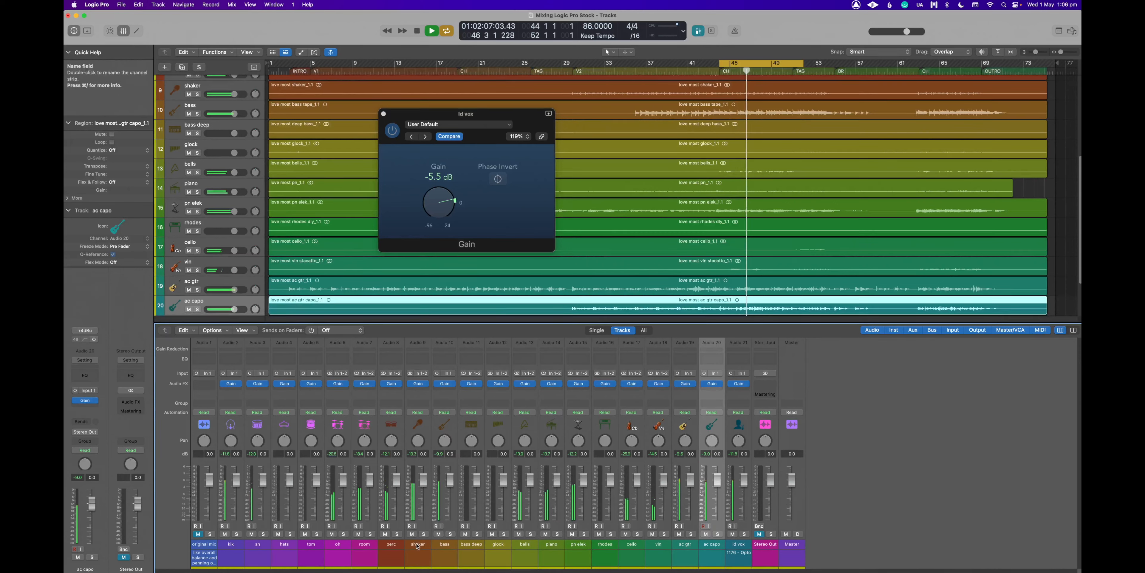
{"action": "left_click", "coordinate": [426, 391]}
{"action": "left_click", "coordinate": [421, 384]}
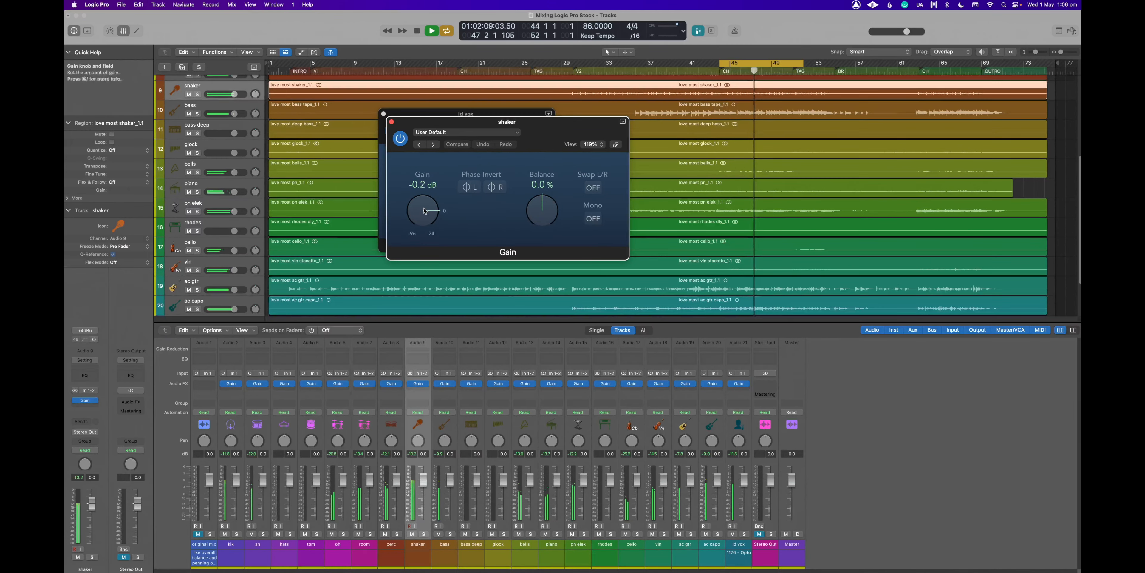
{"action": "left_click_drag", "start_coordinate": [424, 210], "coordinate": [426, 210]}
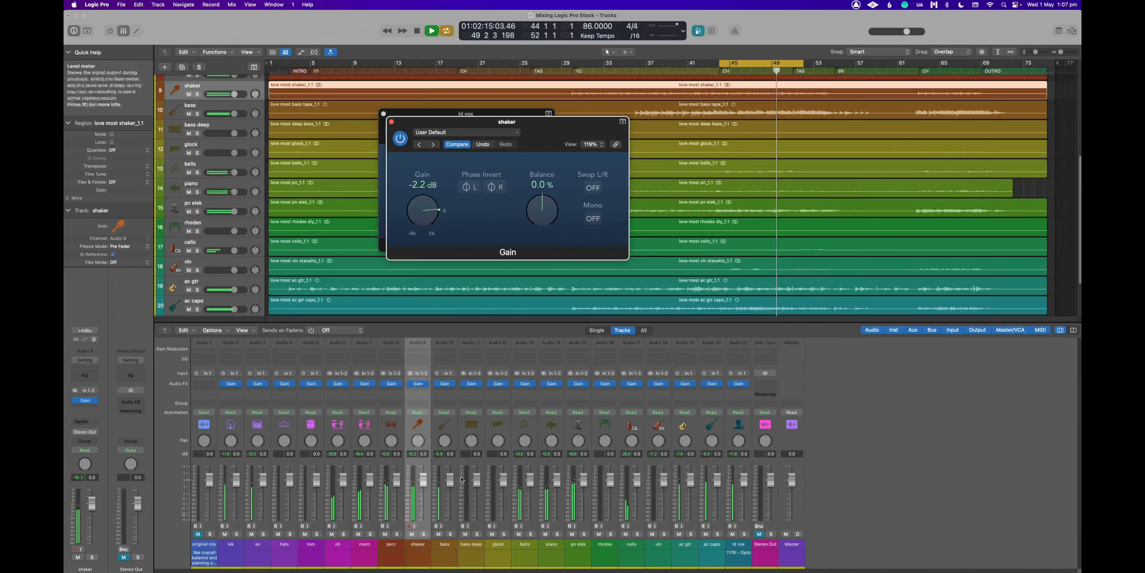
{"action": "key", "text": "space"}
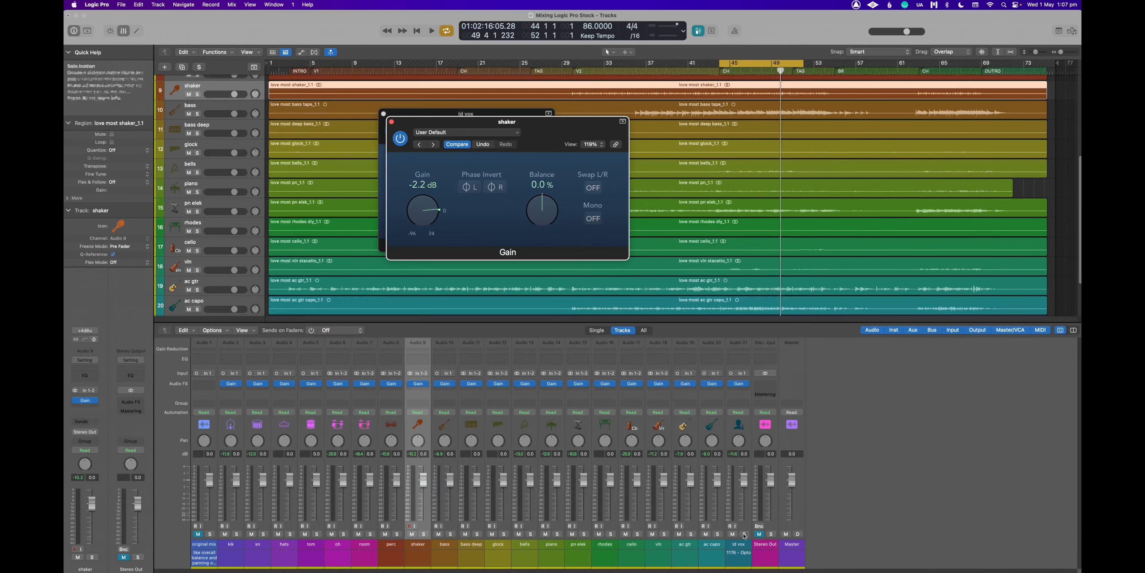
Unmute the Stereo Out channel and play the looped chorus to check its output level
{"action": "key", "text": "space"}
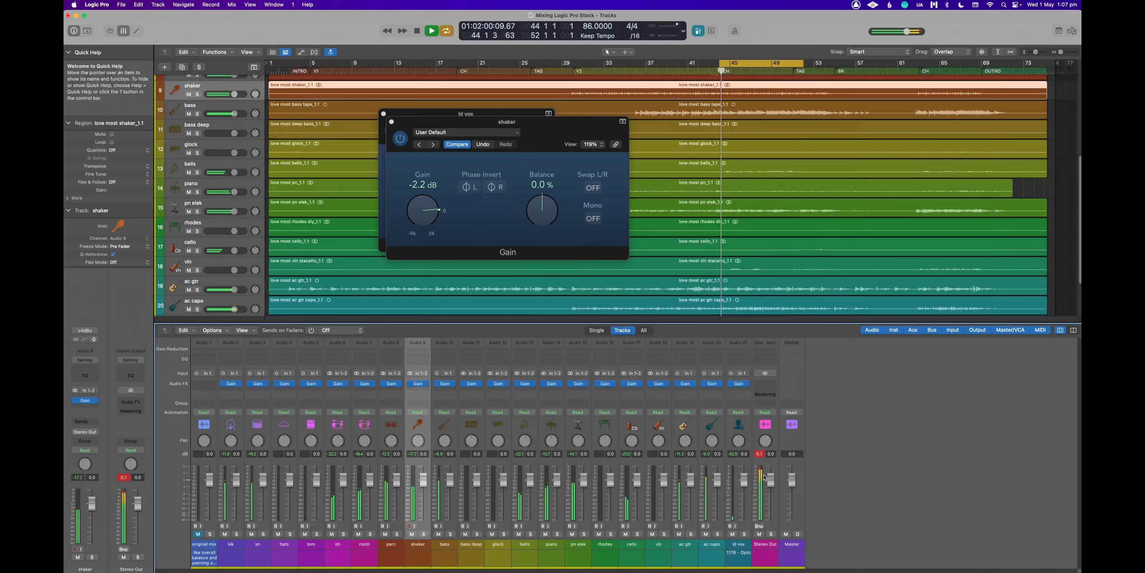
{"action": "key", "text": "space"}
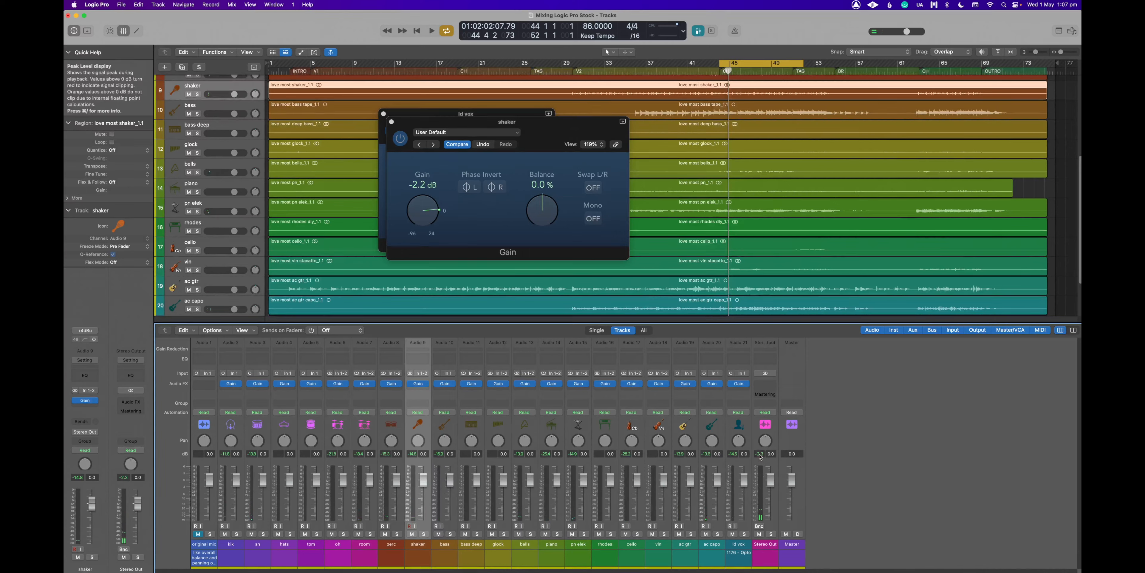
Turn off pre-fader metering, lower the faders of all channels from kik to ld vox together to -4.3 dB, and check the mix in playback
{"action": "left_click", "coordinate": [739, 545]}
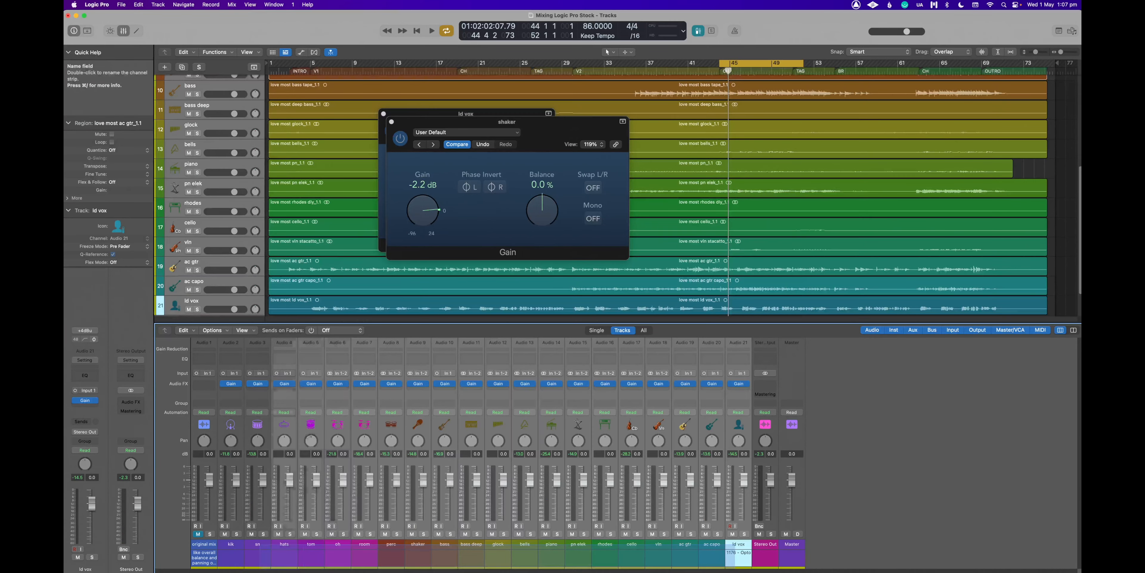
{"action": "left_click_drag", "start_coordinate": [738, 544], "coordinate": [232, 545]}
{"action": "left_click", "coordinate": [697, 31]}
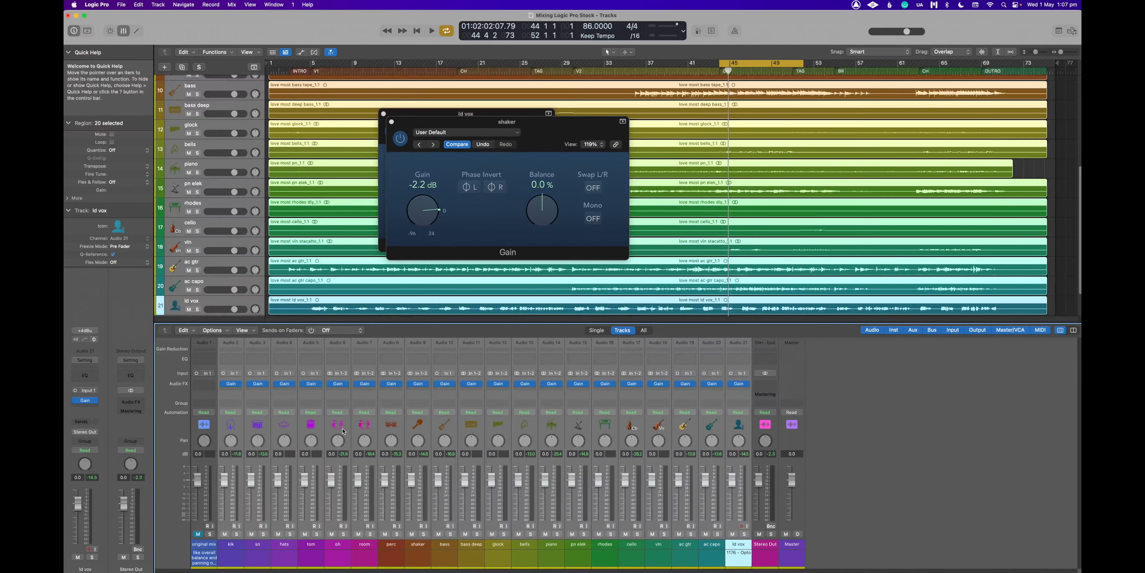
{"action": "left_click_drag", "start_coordinate": [222, 485], "coordinate": [223, 486]}
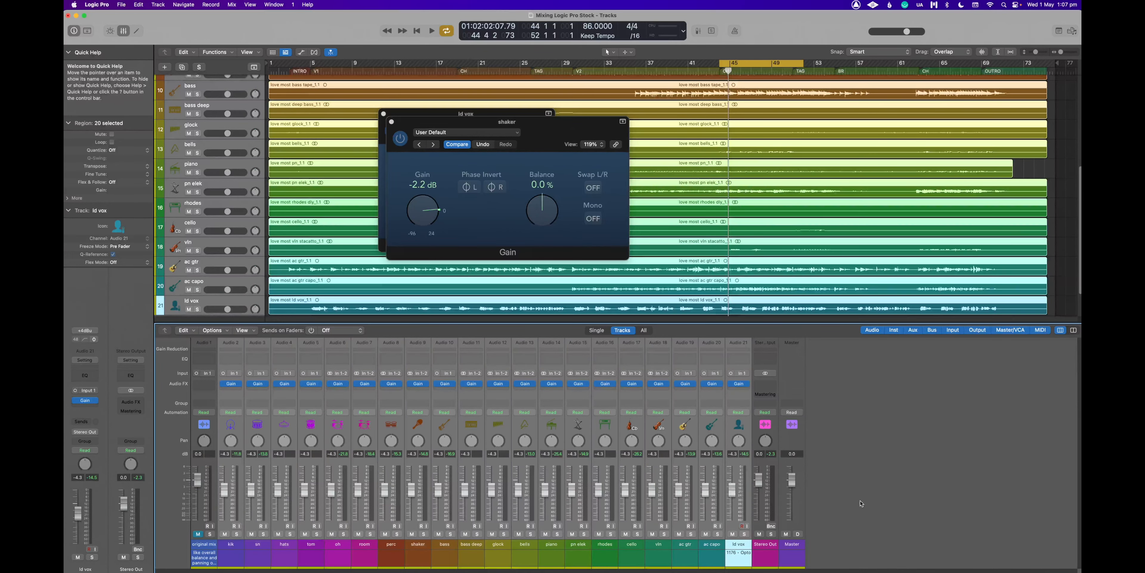
{"action": "left_click", "coordinate": [1051, 160]}
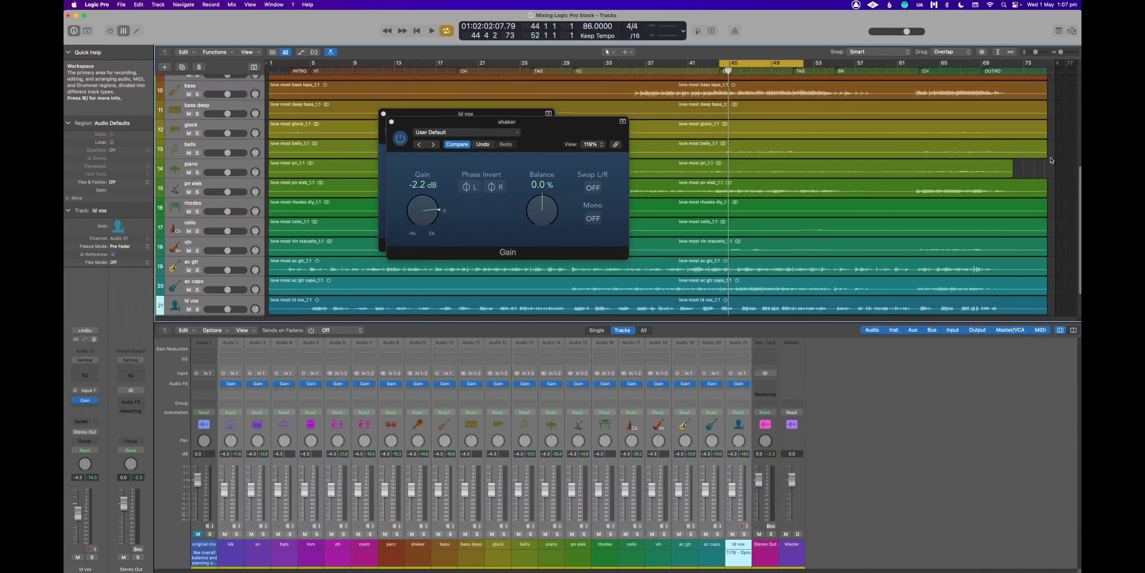
{"action": "key", "text": "space"}
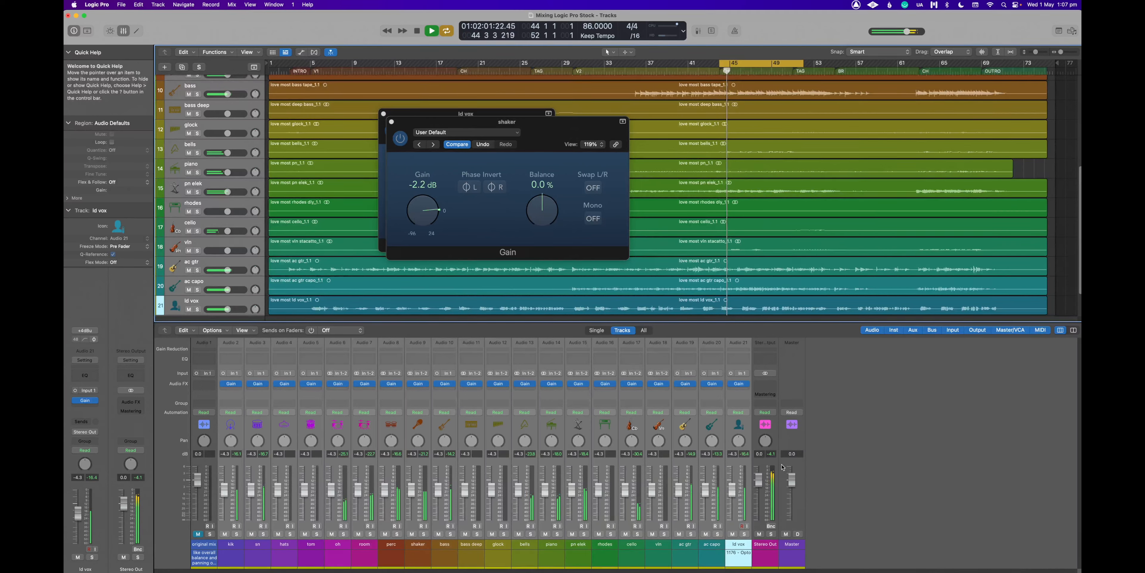
{"action": "key", "text": "space"}
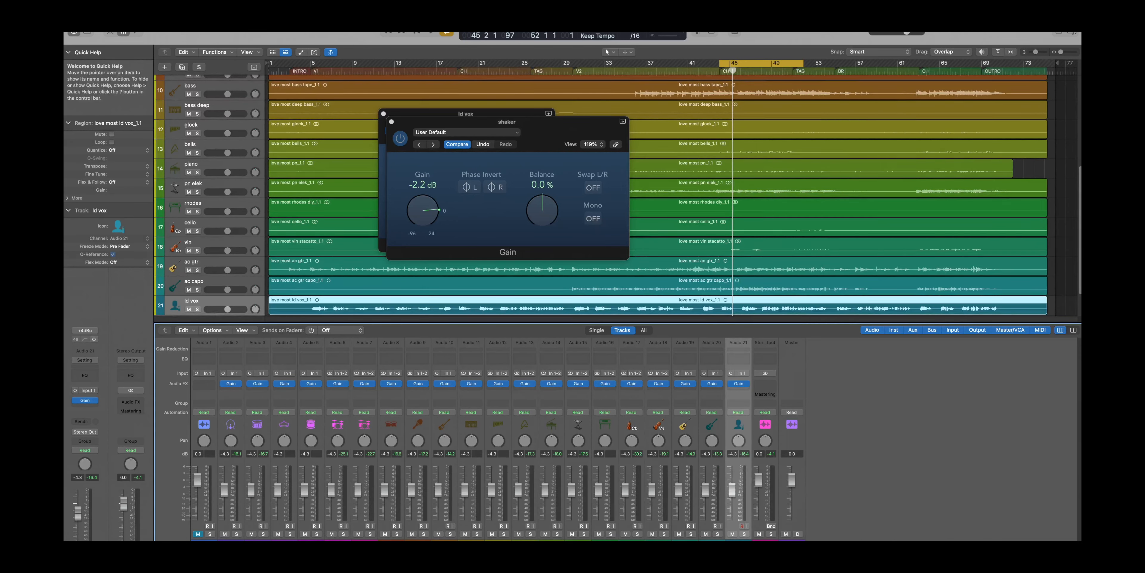
Open the key command assignments and look through the list of global commands
{"action": "left_click", "coordinate": [96, 6]}
{"action": "mouse_move", "coordinate": [116, 47]}
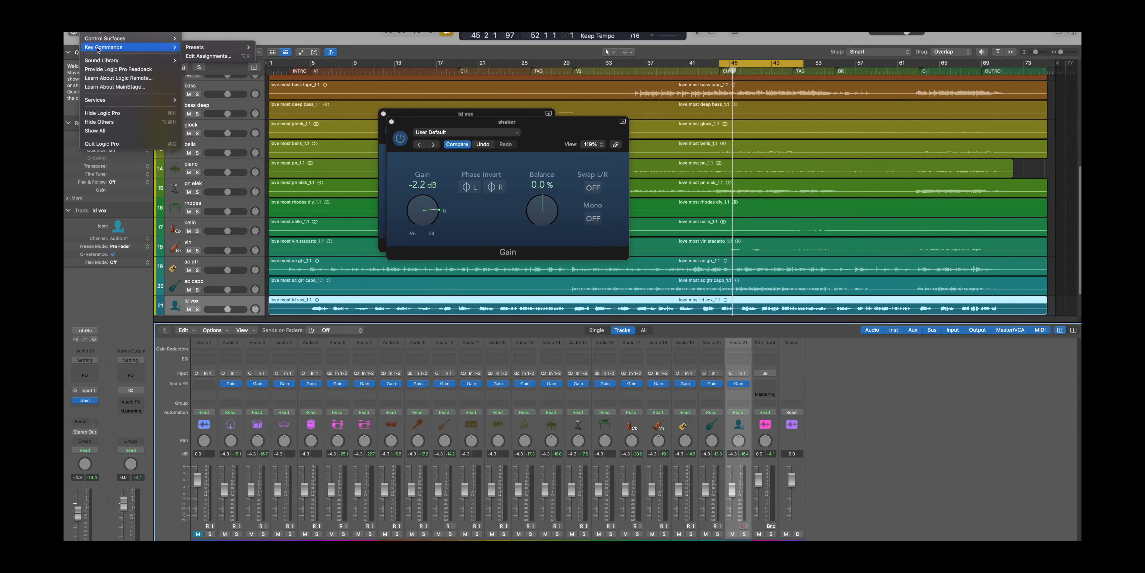
{"action": "left_click", "coordinate": [229, 57]}
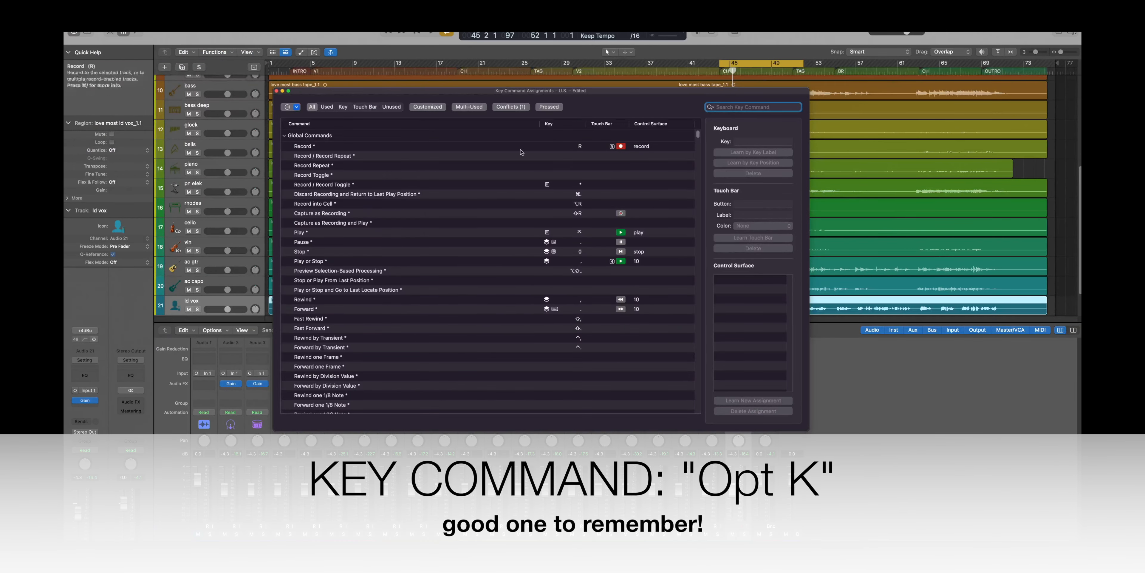
{"action": "scroll", "coordinate": [429, 304], "scroll_direction": "down", "scroll_amount": 15}
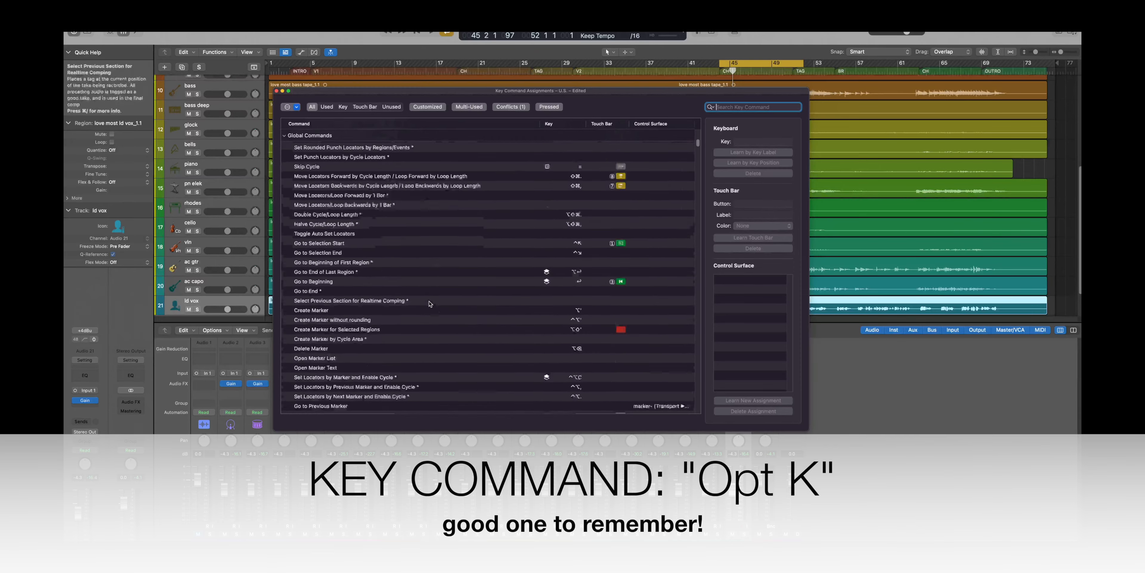
{"action": "scroll", "coordinate": [429, 304], "scroll_direction": "down", "scroll_amount": 5}
{"action": "scroll", "coordinate": [430, 303], "scroll_direction": "up", "scroll_amount": 15}
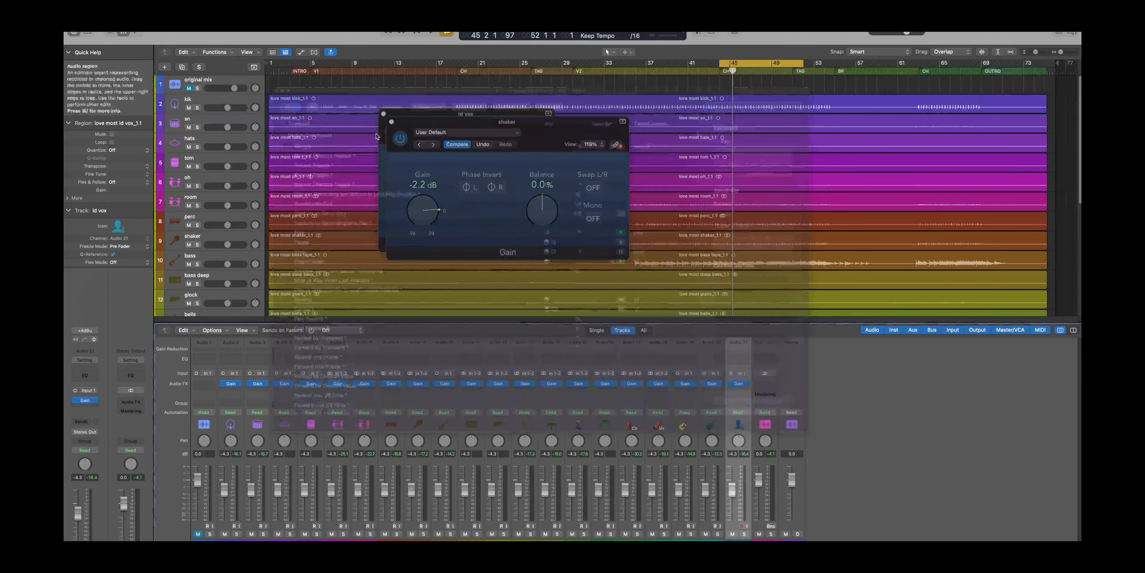
Close the shaker and ld vox Gain plug-in windows and select all tracks from kik to ld vox
{"action": "scroll", "coordinate": [376, 136], "scroll_direction": "down", "scroll_amount": 5}
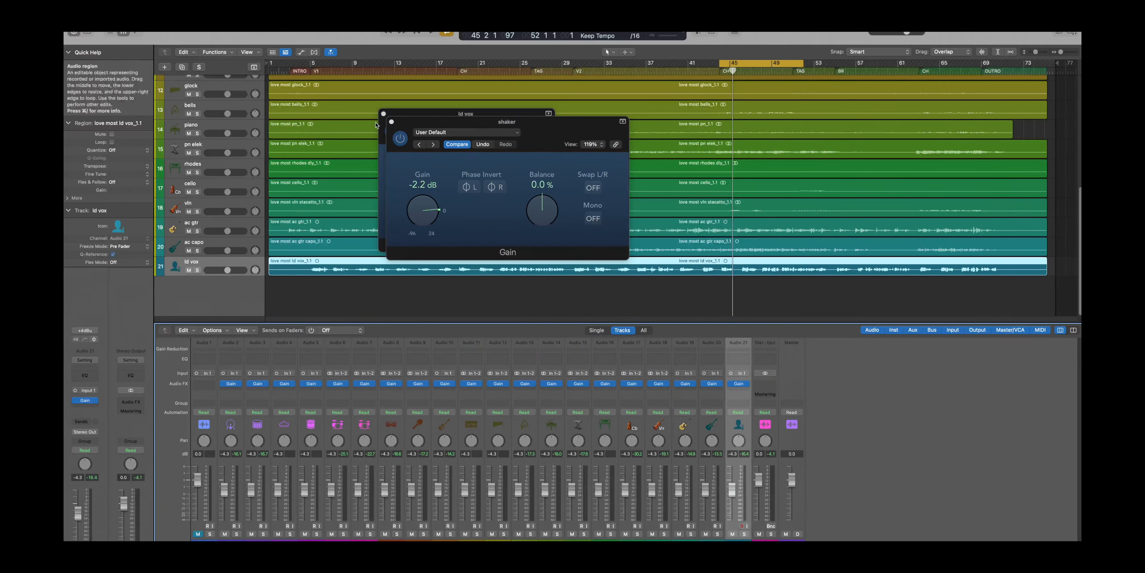
{"action": "left_click", "coordinate": [391, 122]}
{"action": "left_click", "coordinate": [384, 114]}
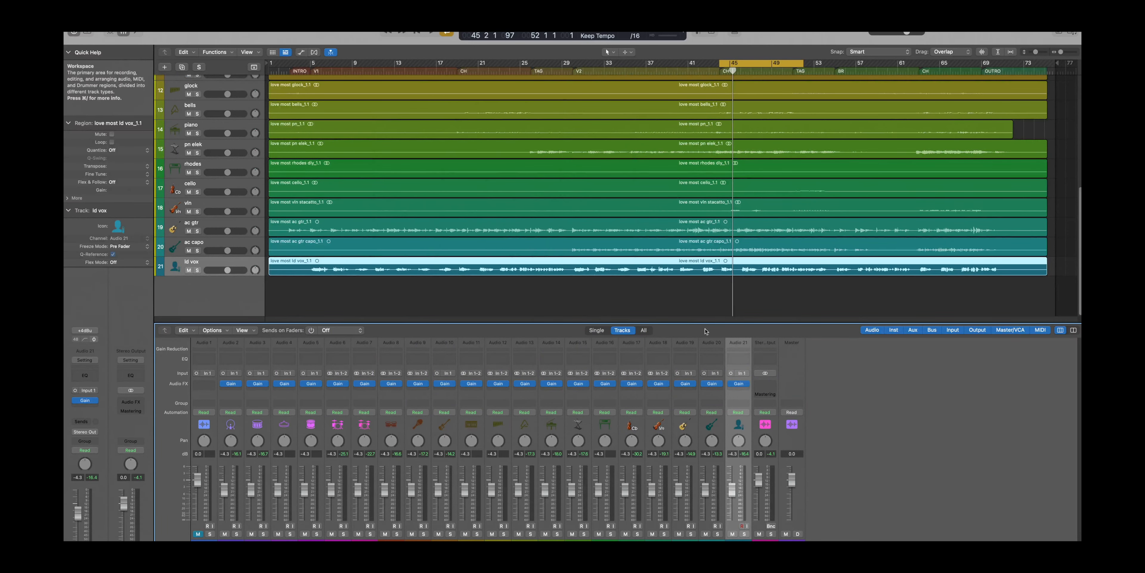
{"action": "left_click", "coordinate": [718, 305]}
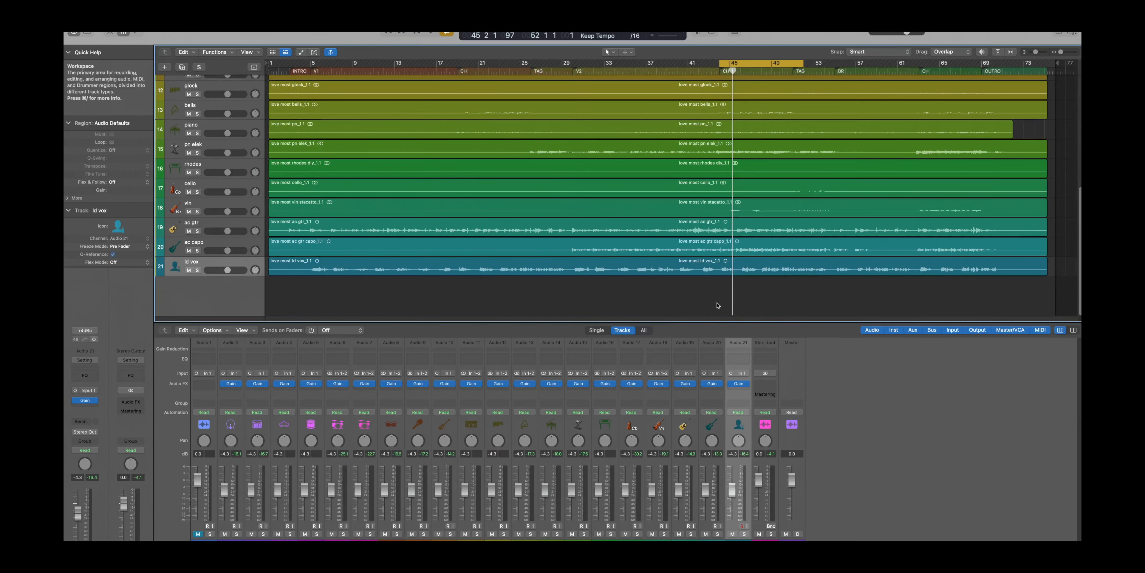
{"action": "key", "text": "super+a"}
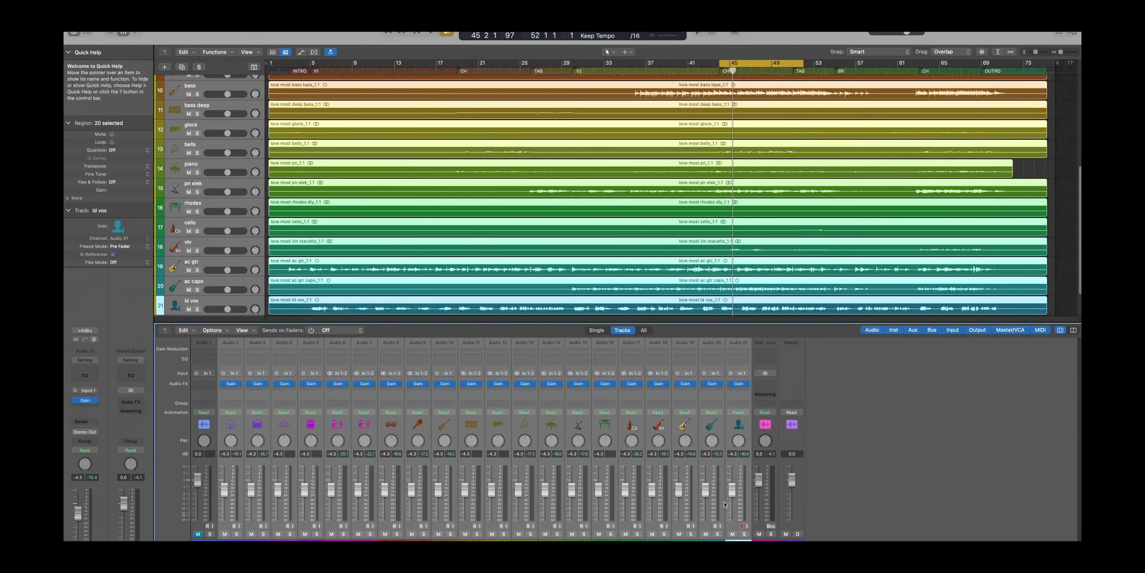
Play the mix with the selected channels' Gain plug-ins bypassed for comparison, and re-enable the plug-ins
{"action": "key", "text": "space"}
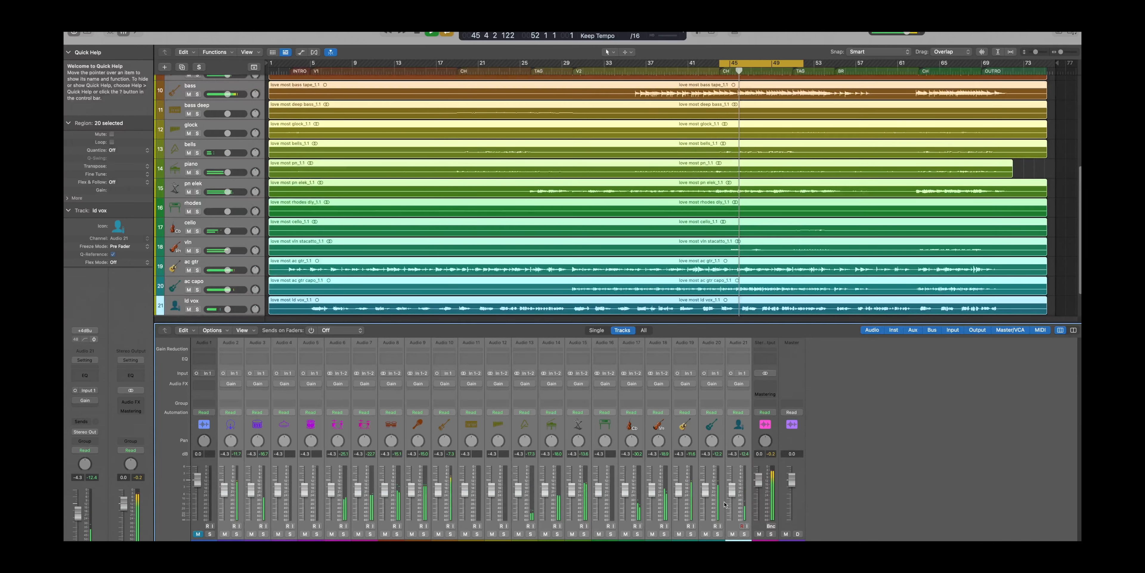
{"action": "key", "text": "space"}
{"action": "key", "text": "alt+b"}
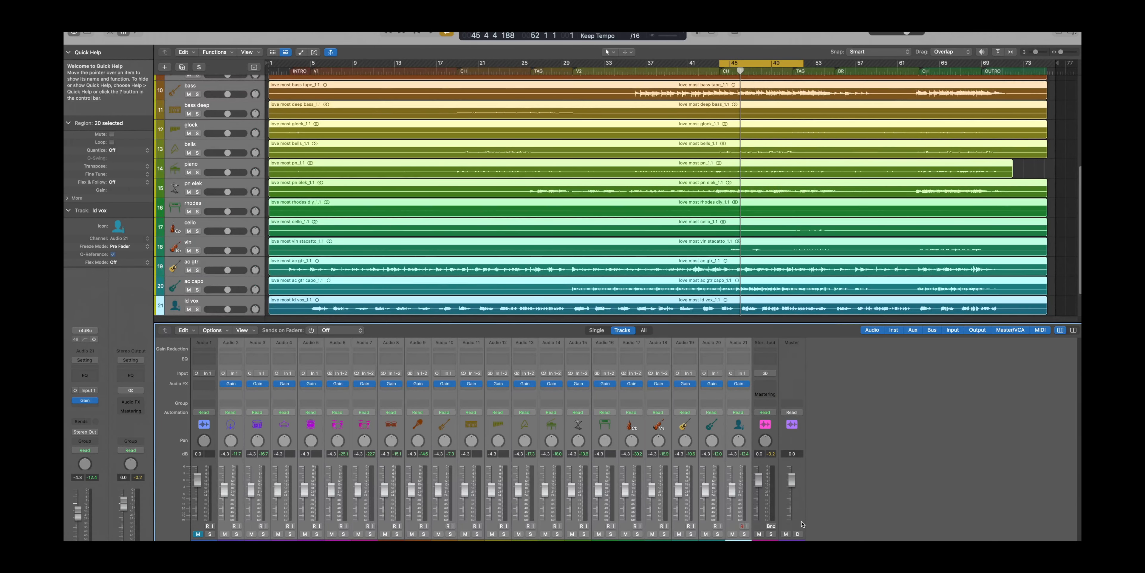
Insert the stock Vintage Console EQ below the Gain plug-in on all selected channels from kik to ld vox
{"action": "left_click", "coordinate": [231, 390]}
{"action": "mouse_move", "coordinate": [267, 540]}
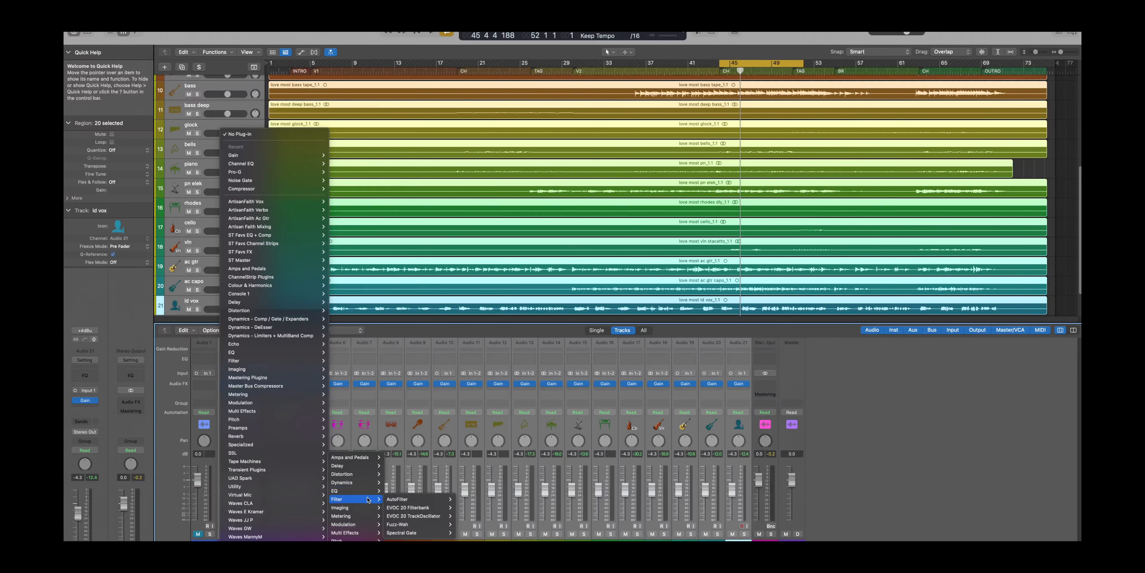
{"action": "mouse_move", "coordinate": [356, 490]}
{"action": "mouse_move", "coordinate": [405, 492]}
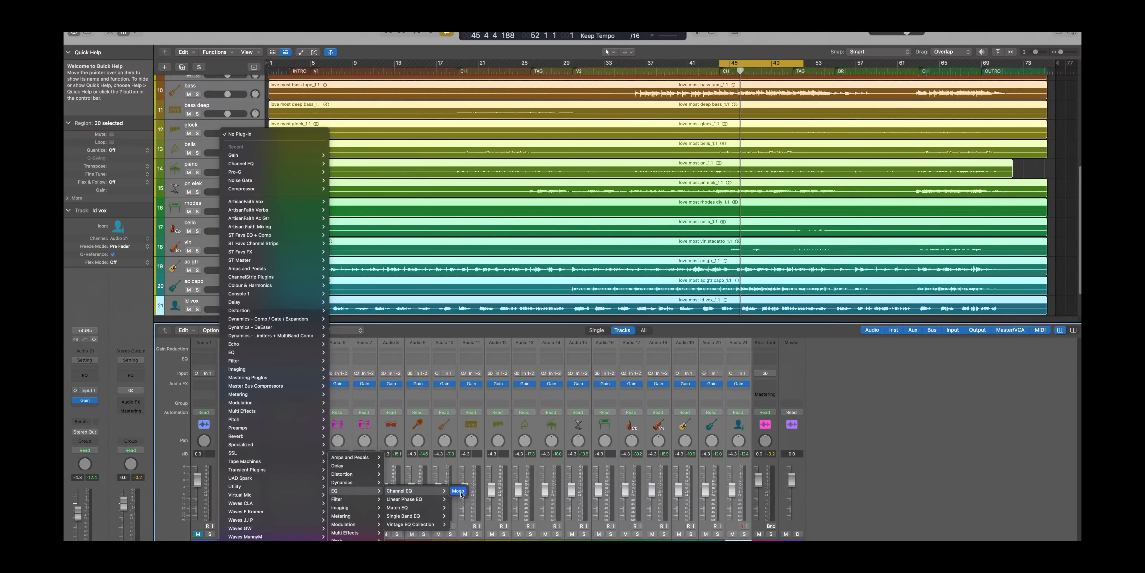
{"action": "mouse_move", "coordinate": [418, 525]}
{"action": "left_click", "coordinate": [465, 525]}
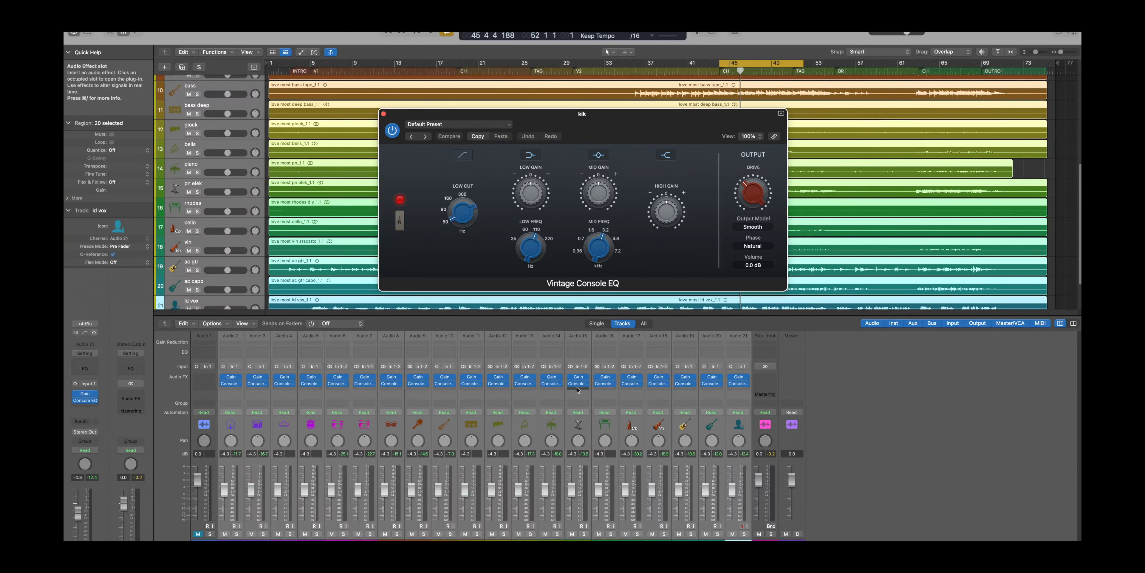
Add the stock Compressor to all selected channels and shift it one slot down, leaving a free slot below the Console EQ
{"action": "left_click", "coordinate": [228, 391]}
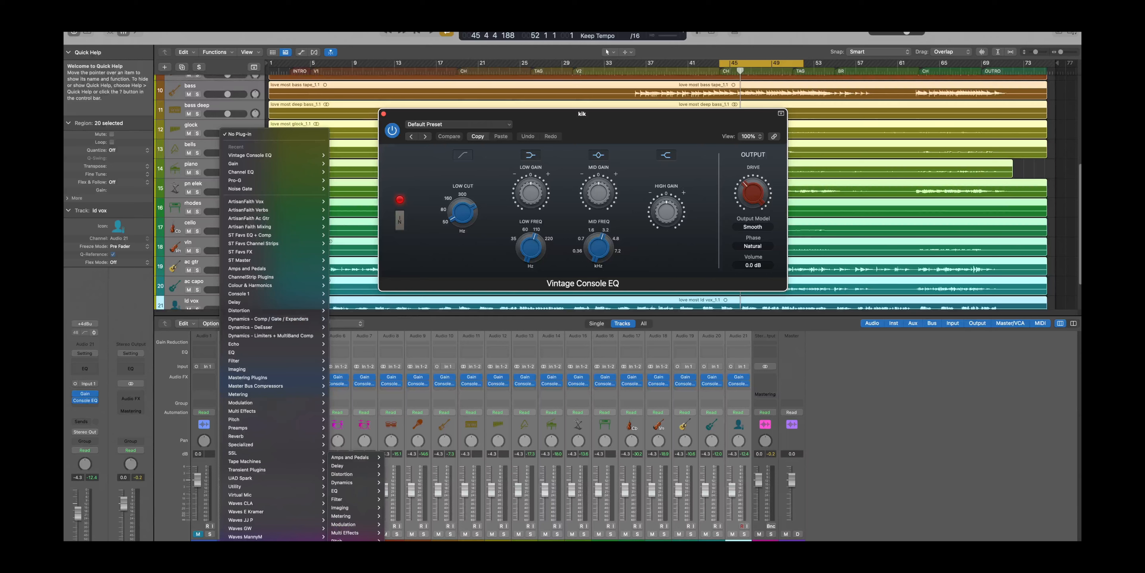
{"action": "mouse_move", "coordinate": [344, 566]}
{"action": "mouse_move", "coordinate": [380, 482]}
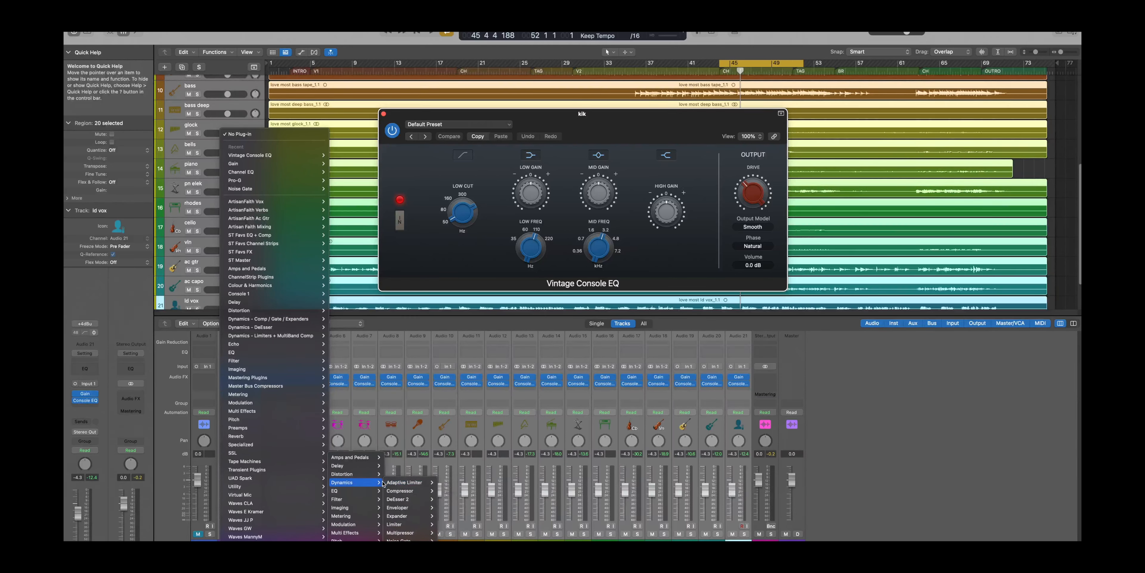
{"action": "left_click", "coordinate": [397, 491]}
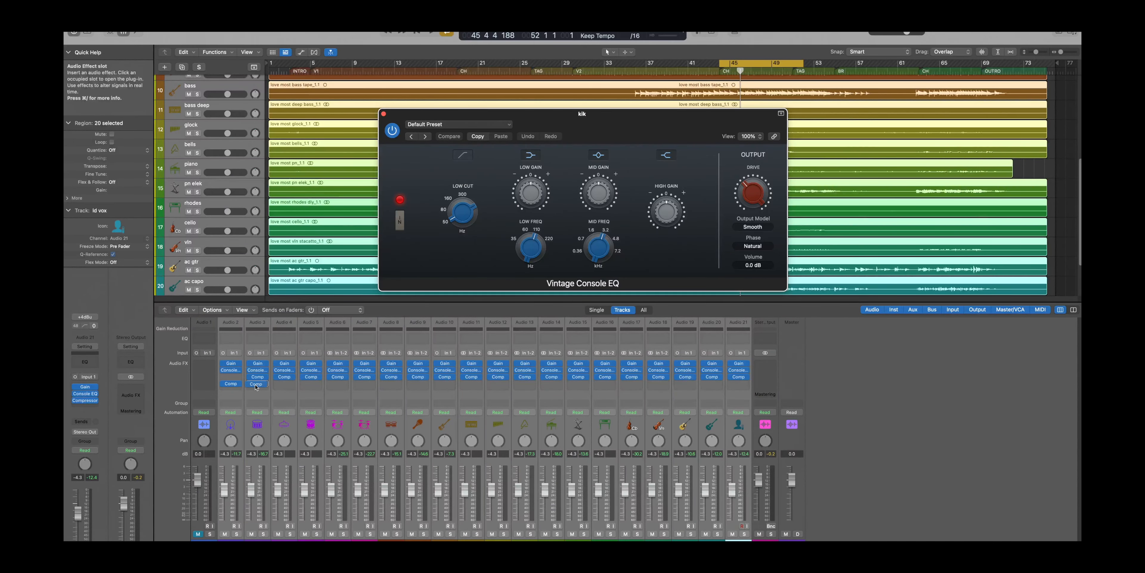
{"action": "left_click_drag", "start_coordinate": [280, 378], "coordinate": [685, 384]}
{"action": "left_click_drag", "start_coordinate": [711, 377], "coordinate": [739, 384]}
Insert a stock Channel EQ below the Compressor on all selected channels and close its window
{"action": "left_click", "coordinate": [230, 394]}
{"action": "mouse_move", "coordinate": [230, 396]}
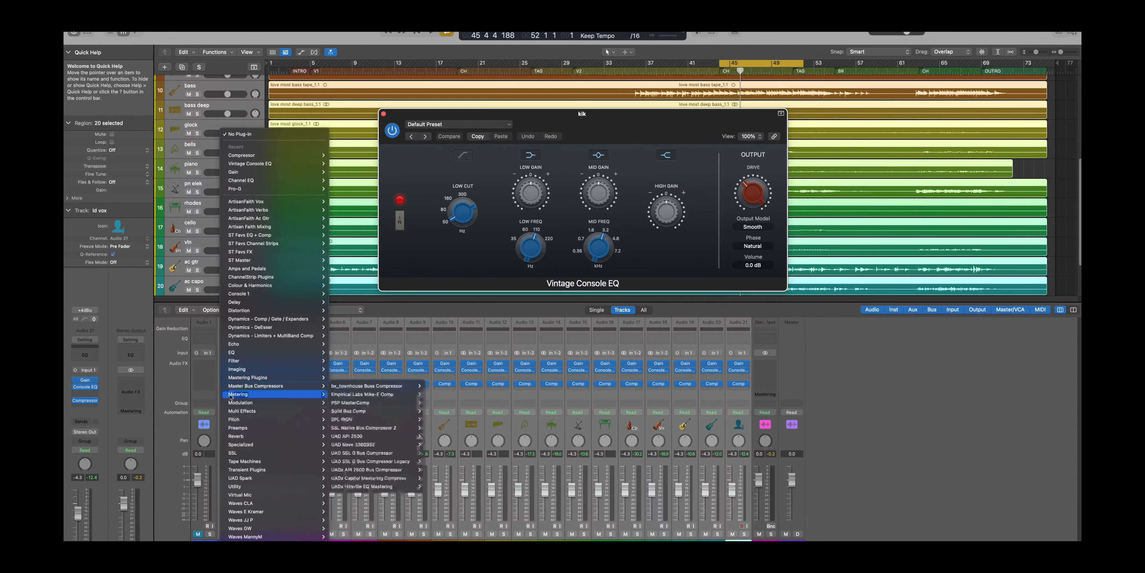
{"action": "mouse_move", "coordinate": [262, 559]}
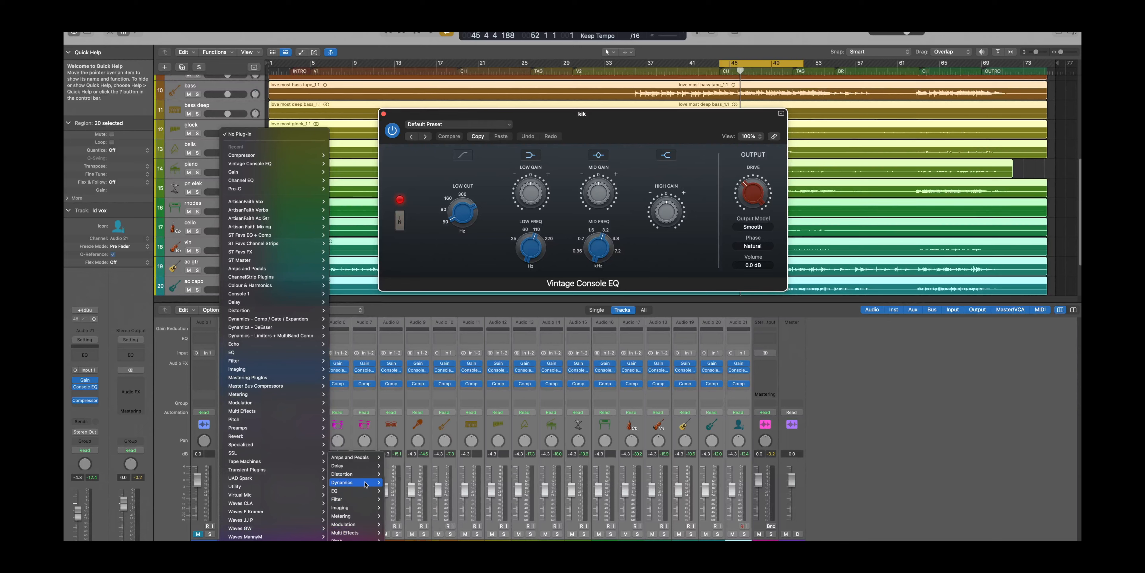
{"action": "mouse_move", "coordinate": [355, 490]}
{"action": "mouse_move", "coordinate": [414, 495]}
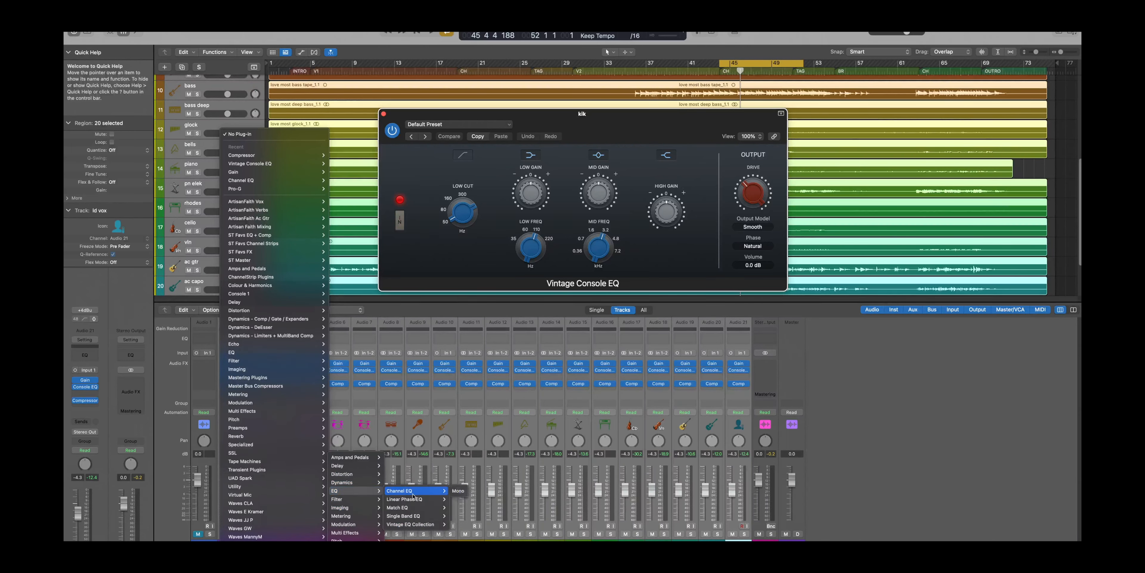
{"action": "left_click", "coordinate": [458, 490]}
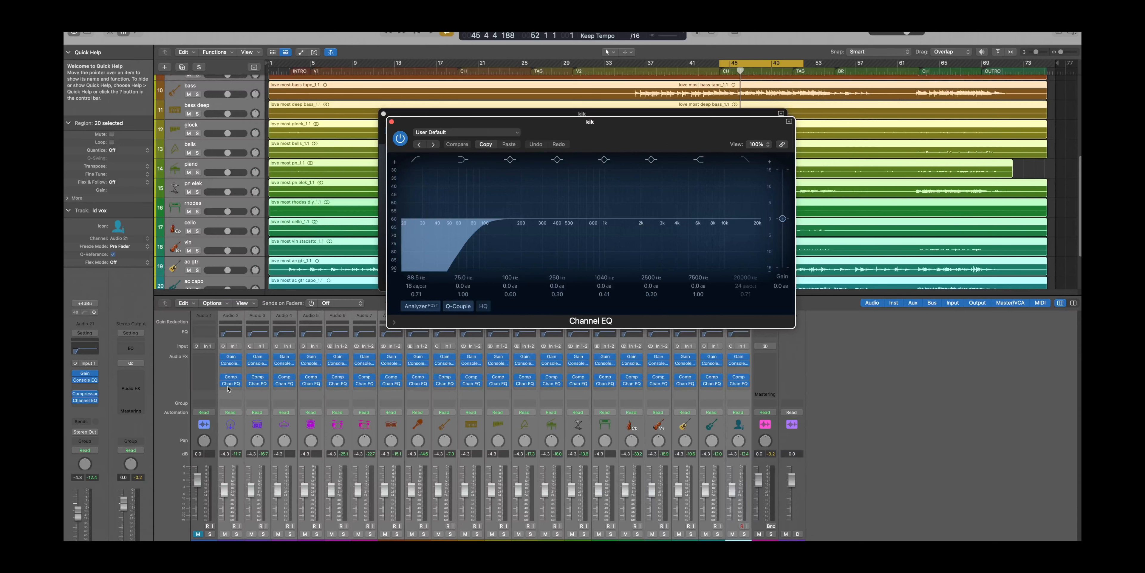
{"action": "key", "text": "super+w"}
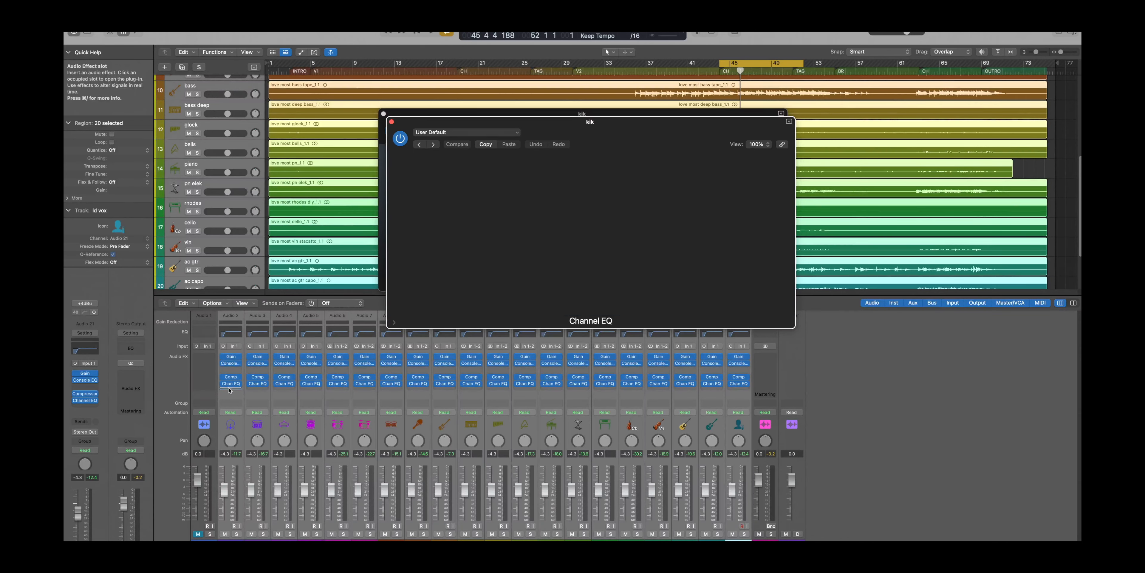
Move the Channel EQ one slot lower on the sn and kik channels and close the Vintage Console EQ window
{"action": "left_click_drag", "start_coordinate": [258, 379], "coordinate": [257, 386]}
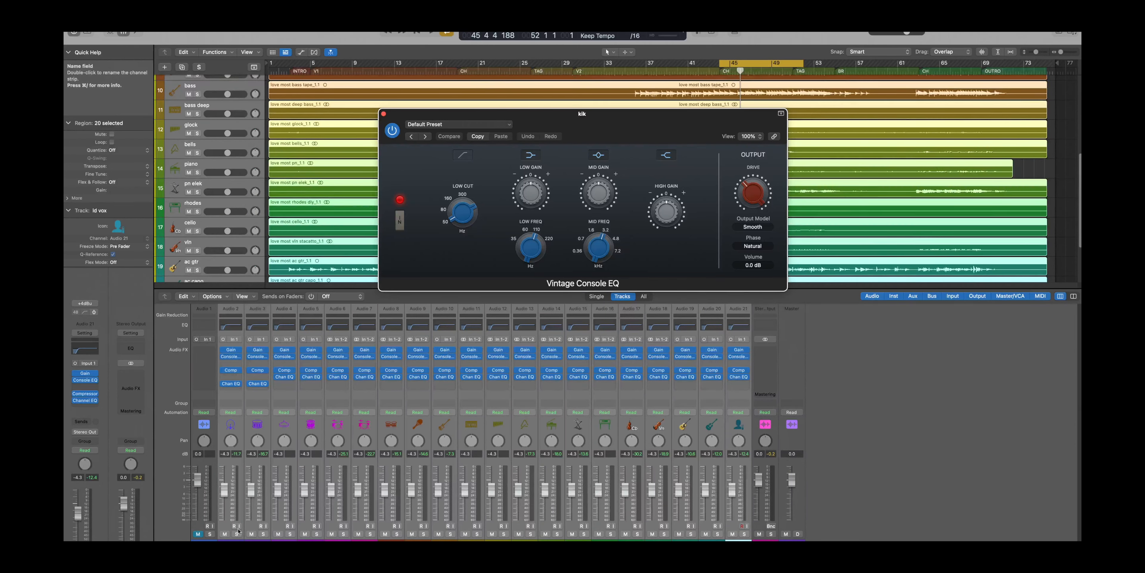
{"action": "left_click_drag", "start_coordinate": [231, 383], "coordinate": [231, 377]}
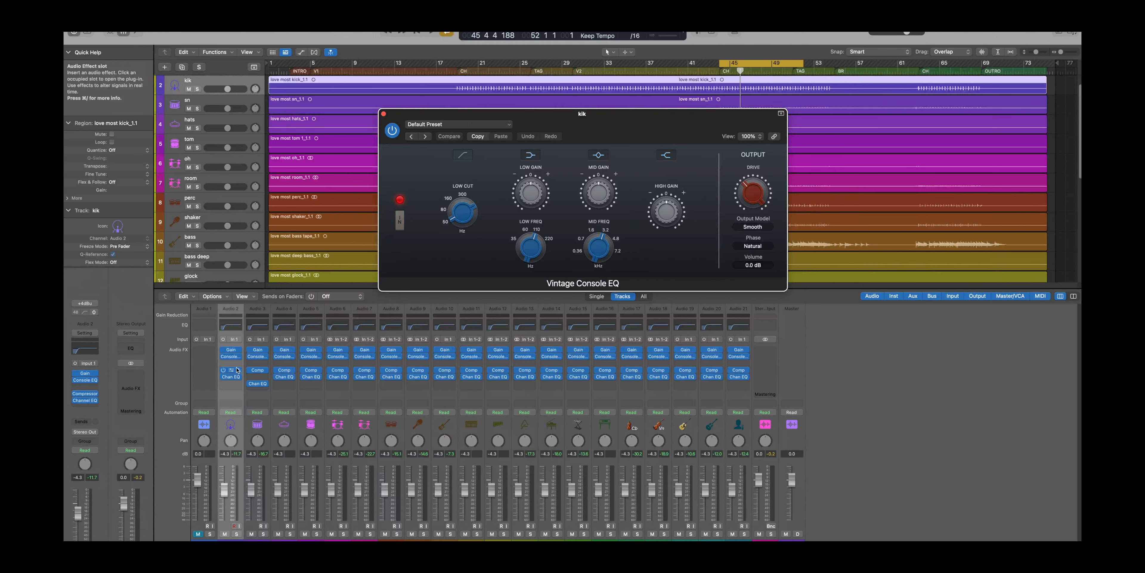
{"action": "left_click_drag", "start_coordinate": [232, 378], "coordinate": [232, 384]}
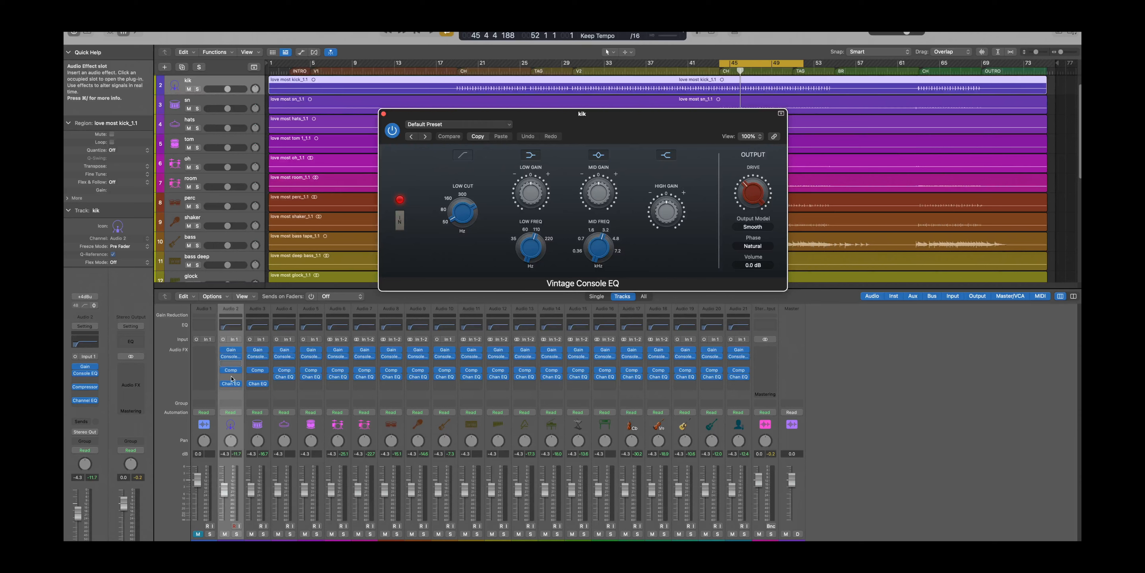
{"action": "mouse_move", "coordinate": [232, 378]}
{"action": "left_mouse_down"}
{"action": "mouse_move", "coordinate": [233, 364]}
{"action": "mouse_move", "coordinate": [233, 385]}
{"action": "left_mouse_up"}
{"action": "mouse_move", "coordinate": [231, 357]}
{"action": "left_mouse_down"}
{"action": "mouse_move", "coordinate": [231, 380]}
{"action": "mouse_move", "coordinate": [223, 361]}
{"action": "left_mouse_up"}
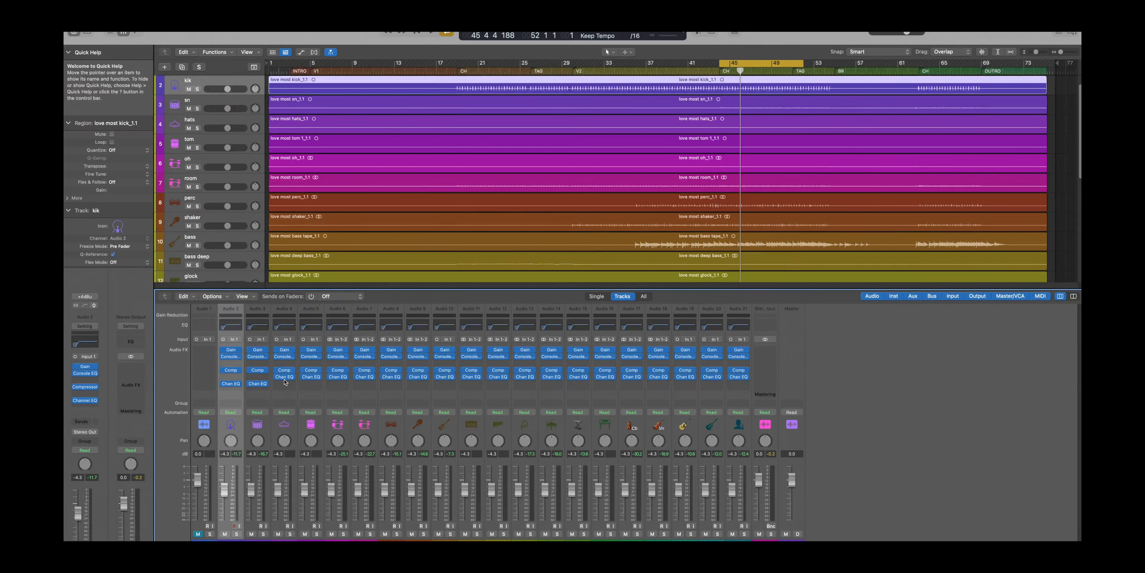
Move the Channel EQ one slot lower on every channel from hats to ld vox, leaving a free slot below the Compressor
{"action": "left_click_drag", "start_coordinate": [281, 377], "coordinate": [281, 384]}
{"action": "left_click_drag", "start_coordinate": [308, 377], "coordinate": [334, 383]}
{"action": "left_click_drag", "start_coordinate": [361, 377], "coordinate": [388, 383]}
{"action": "left_click_drag", "start_coordinate": [414, 377], "coordinate": [441, 383]}
{"action": "left_click_drag", "start_coordinate": [467, 378], "coordinate": [495, 384]}
{"action": "left_click_drag", "start_coordinate": [521, 377], "coordinate": [548, 384]}
{"action": "left_click_drag", "start_coordinate": [574, 378], "coordinate": [605, 384]}
{"action": "left_click_drag", "start_coordinate": [628, 378], "coordinate": [655, 383]}
{"action": "left_click_drag", "start_coordinate": [682, 378], "coordinate": [681, 384]}
{"action": "left_click_drag", "start_coordinate": [708, 378], "coordinate": [734, 383]}
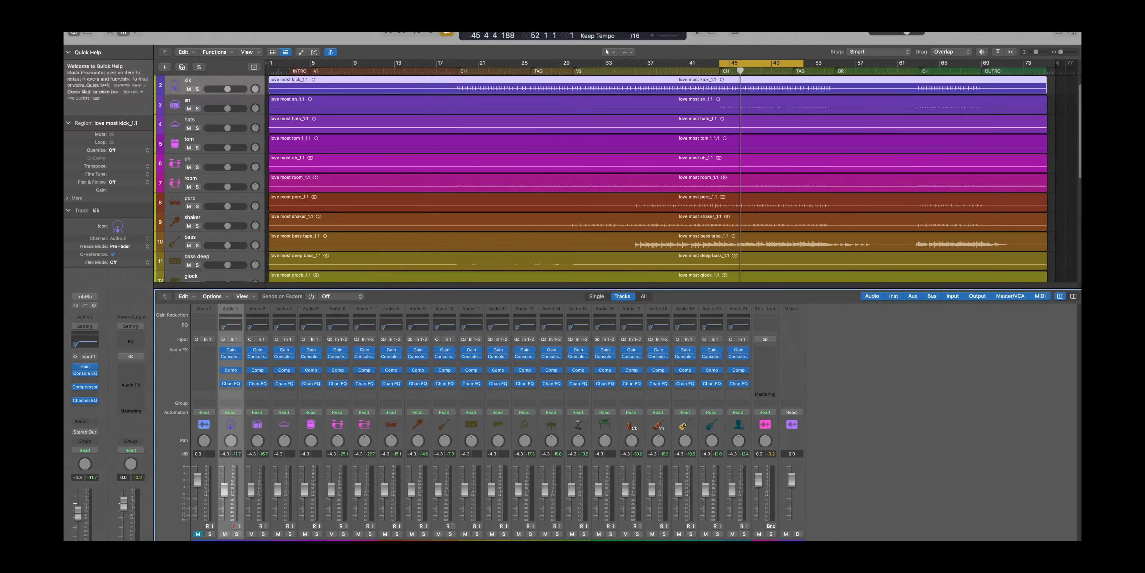
Select all channels from kik to ld vox and bypass their Compressor and Channel EQ plug-ins
{"action": "left_click", "coordinate": [738, 541], "text": "shift"}
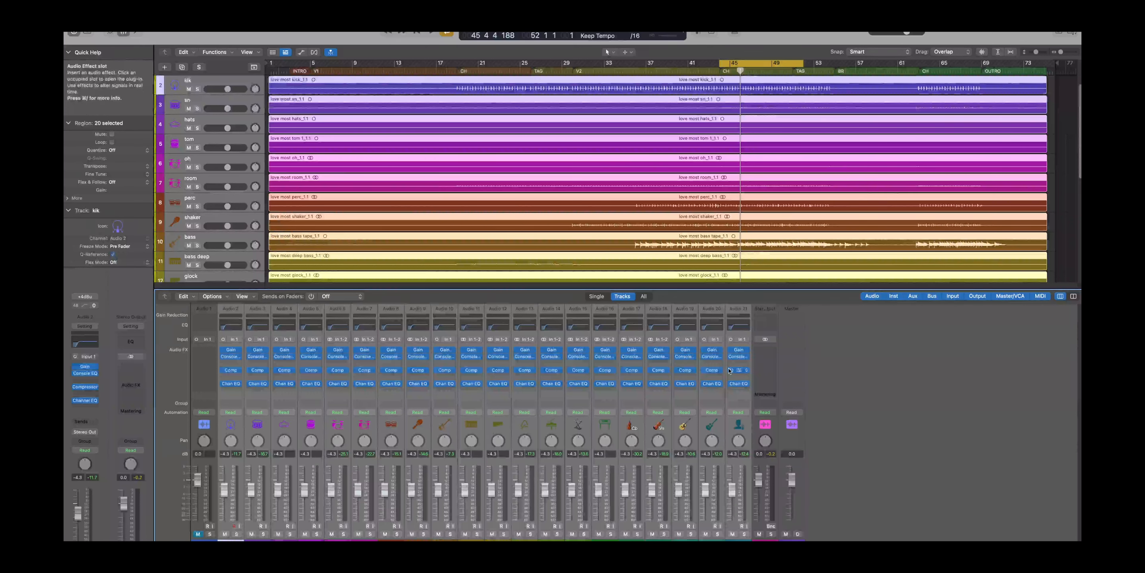
{"action": "left_click", "coordinate": [732, 370]}
{"action": "left_click", "coordinate": [731, 384]}
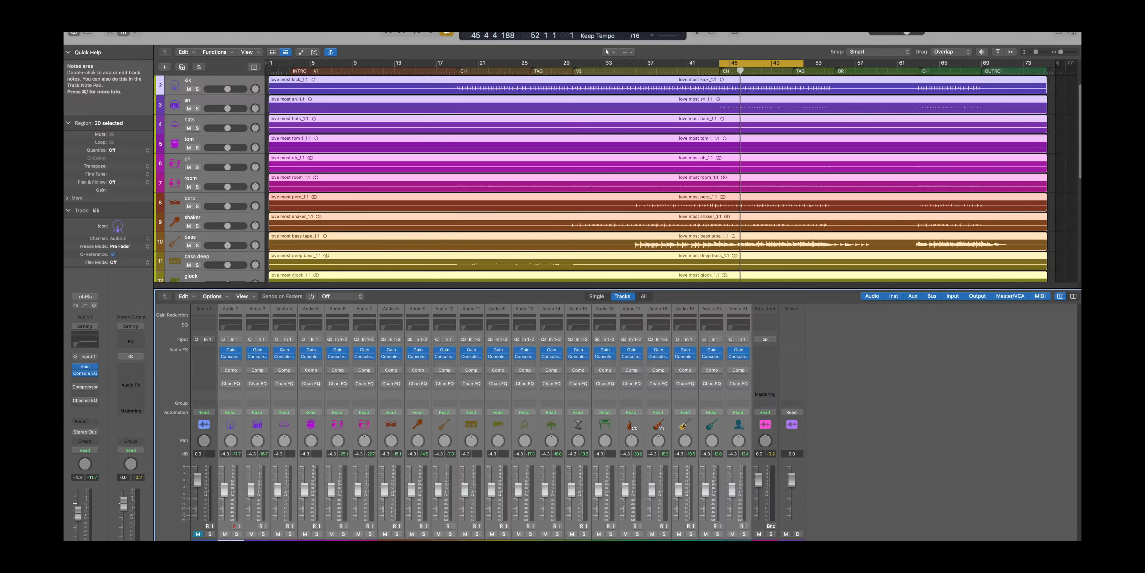
Re-enable the Channel EQ on kik only, switch off its low cut band and close the plug-in window
{"action": "left_click", "coordinate": [230, 540]}
{"action": "left_click", "coordinate": [224, 383]}
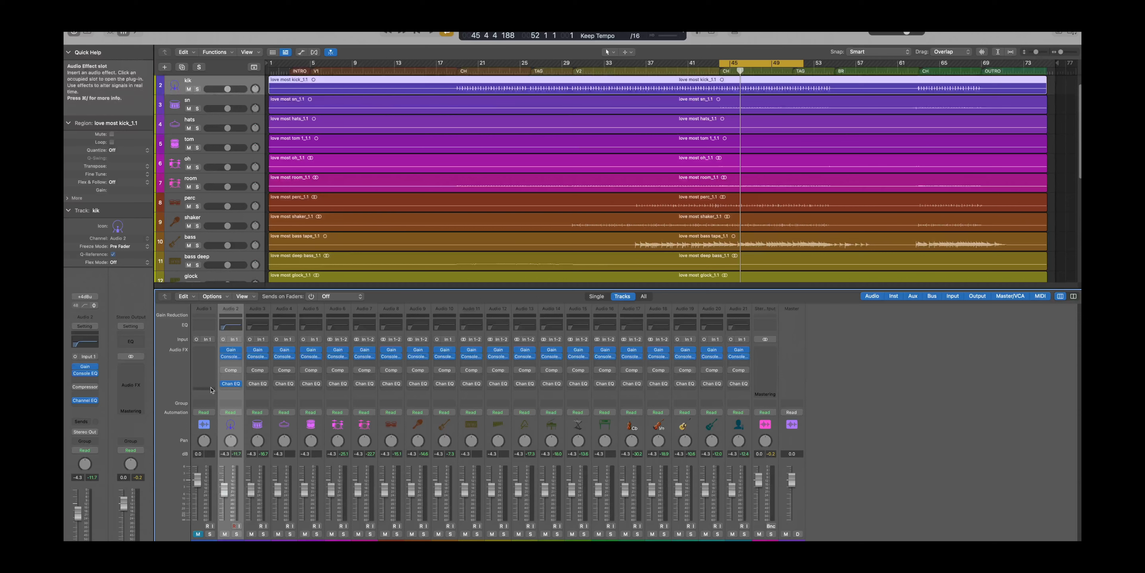
{"action": "left_click", "coordinate": [233, 328]}
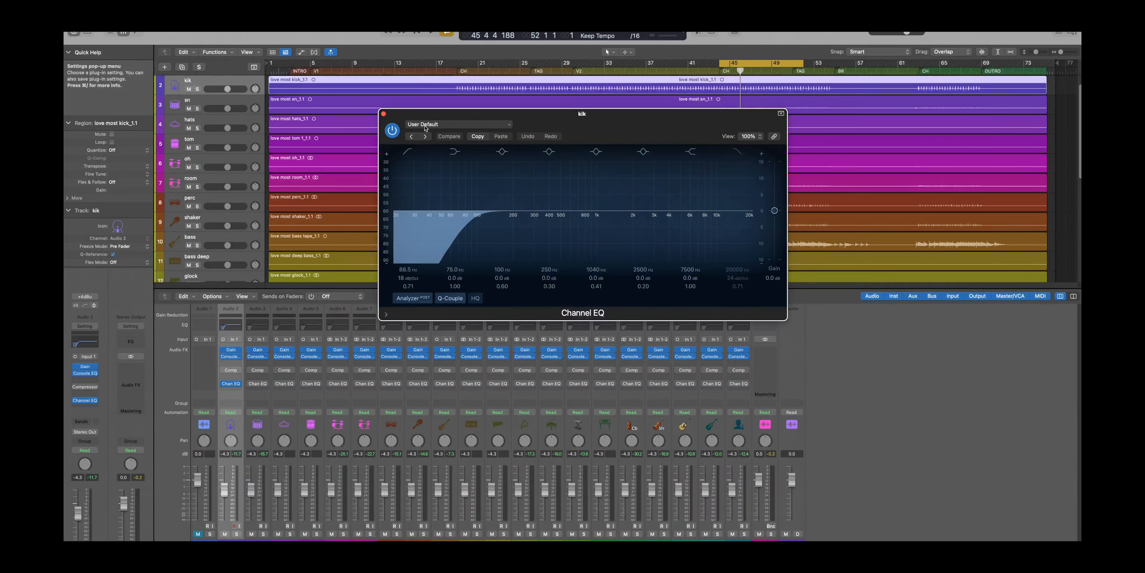
{"action": "left_click", "coordinate": [406, 153]}
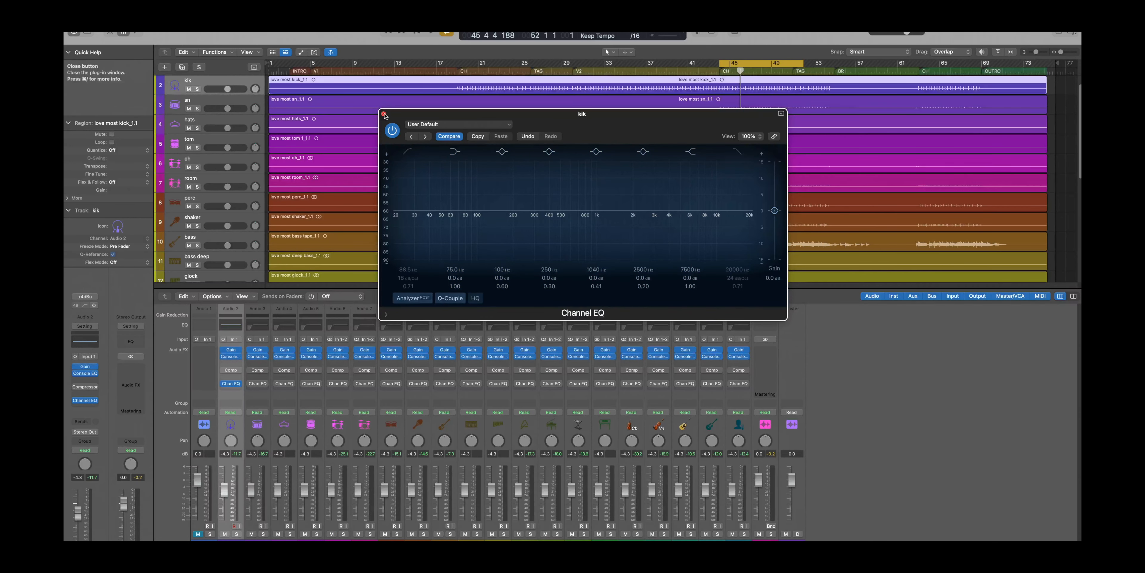
{"action": "left_click", "coordinate": [384, 114]}
Select the channels from sn to ld vox and remove their Channel EQ plug-ins
{"action": "left_click_drag", "start_coordinate": [257, 543], "coordinate": [736, 543]}
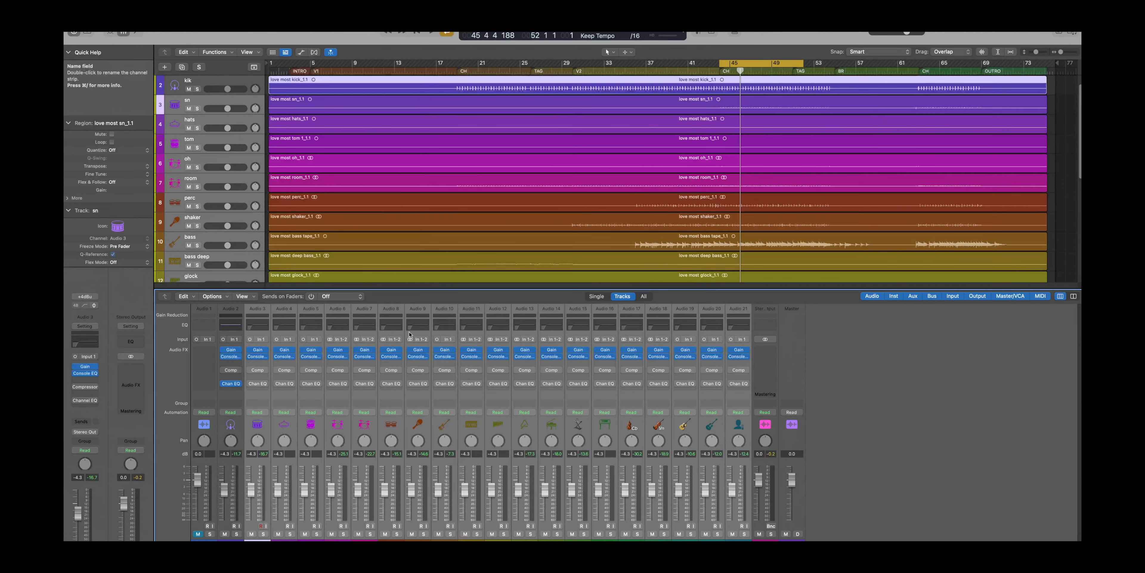
{"action": "left_click", "coordinate": [267, 384]}
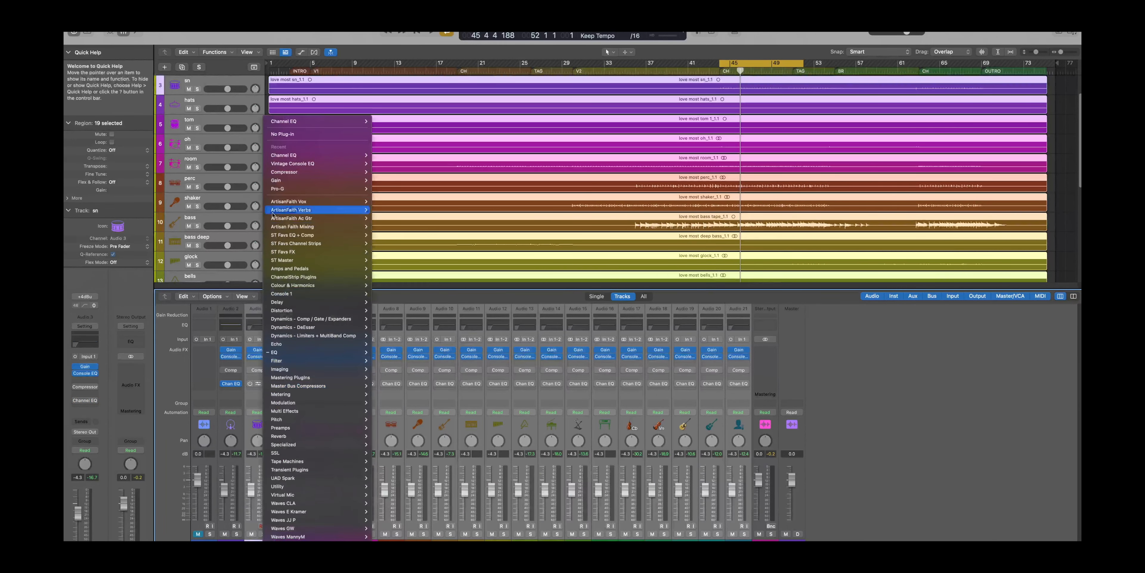
{"action": "left_click", "coordinate": [283, 134]}
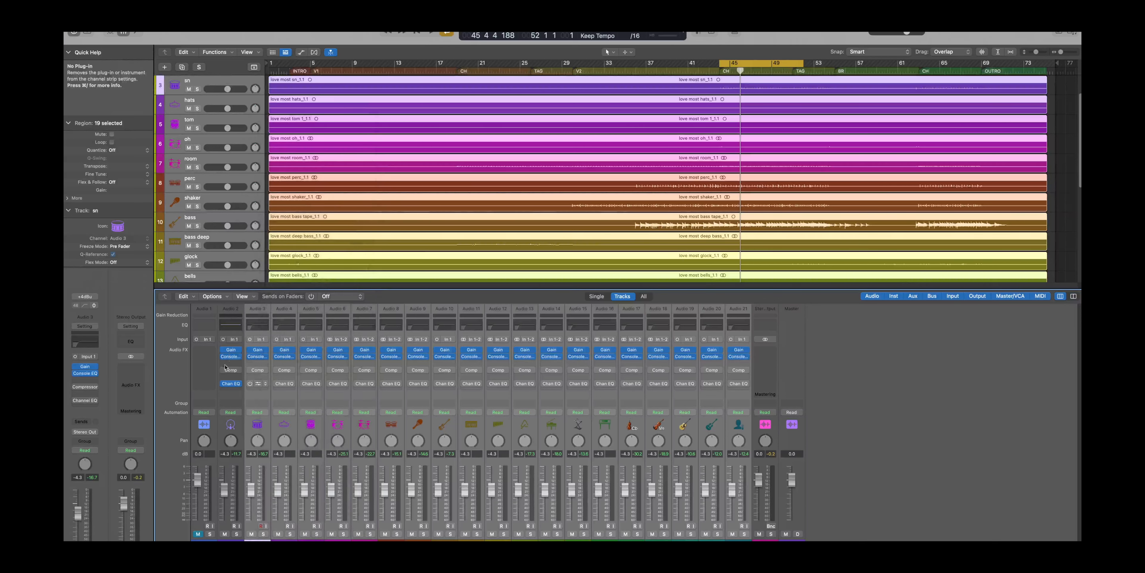
Fill the channels from sn to ld vox with copies of a Channel EQ that has its low cut band off
{"action": "left_click_drag", "start_coordinate": [233, 385], "coordinate": [311, 385]}
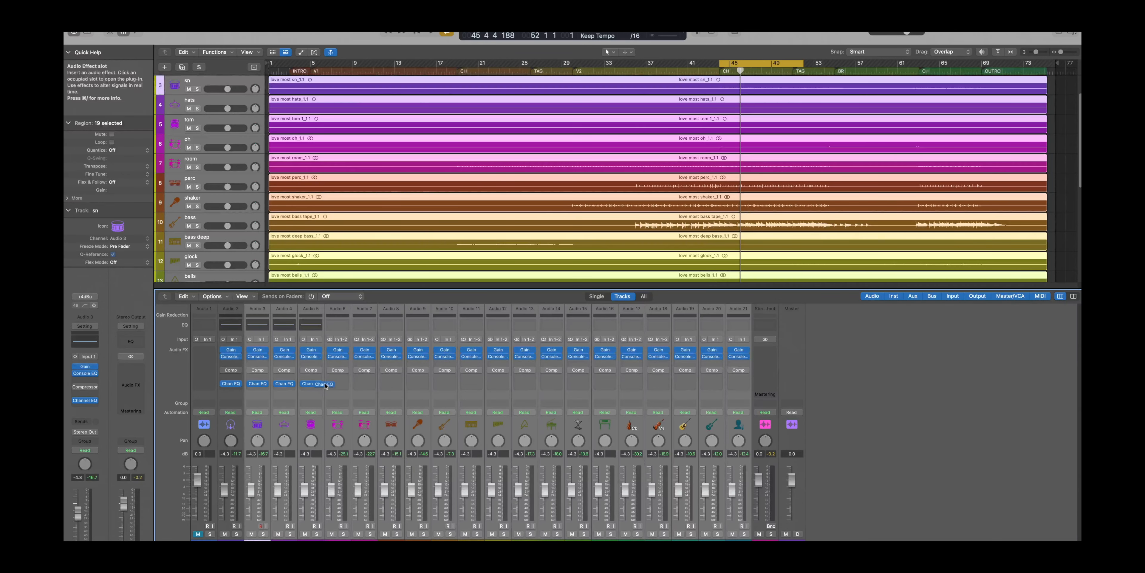
{"action": "left_click_drag", "start_coordinate": [338, 385], "coordinate": [338, 385]}
{"action": "left_click", "coordinate": [363, 324]}
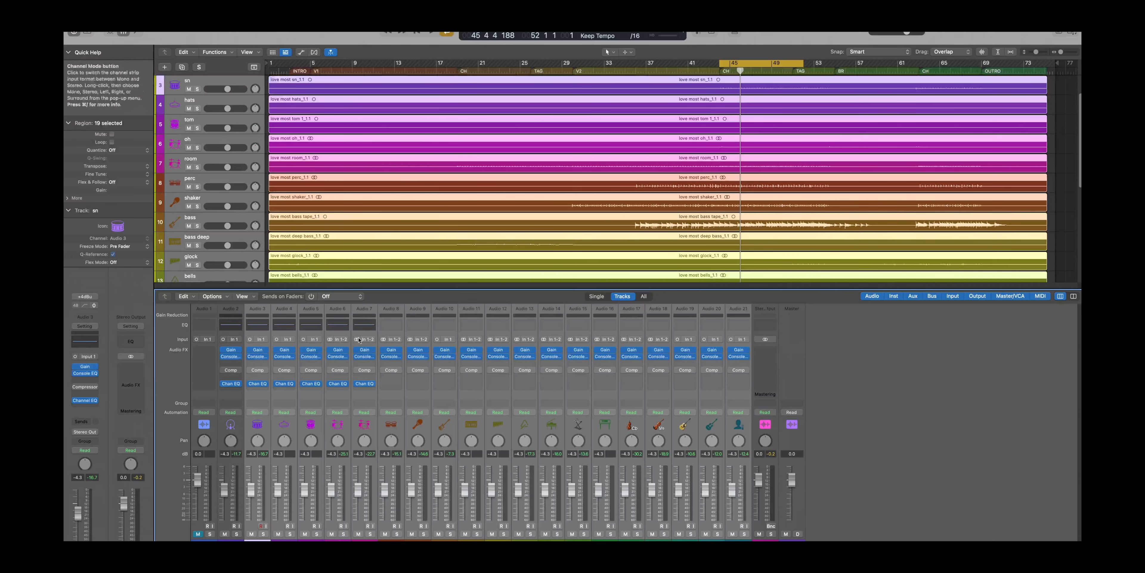
{"action": "left_click", "coordinate": [409, 152]}
{"action": "key", "text": "super+w"}
{"action": "left_click_drag", "start_coordinate": [366, 384], "coordinate": [738, 385]}
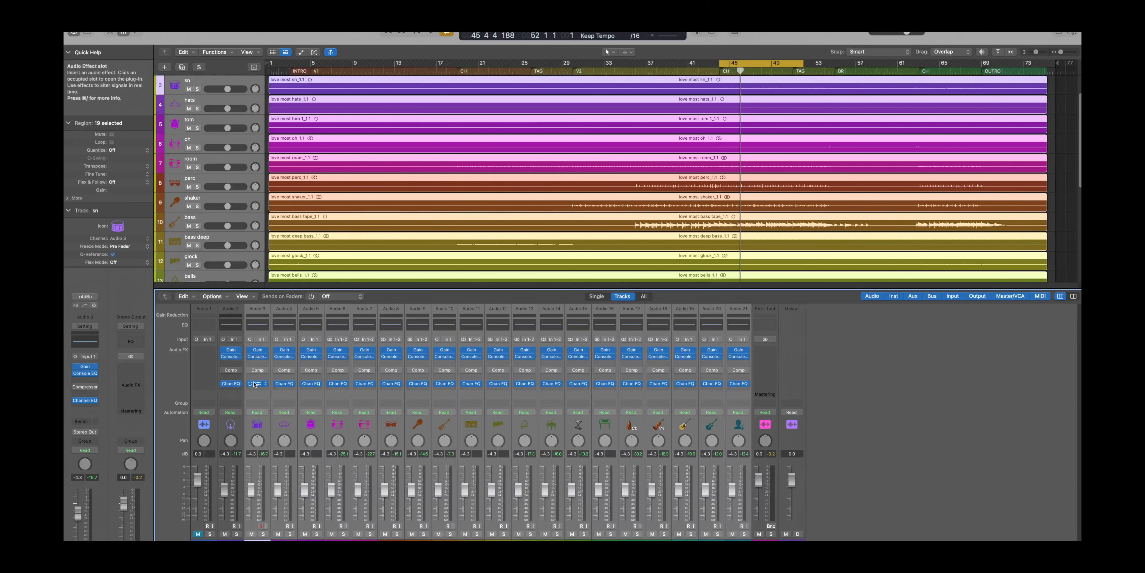
Bypass the Channel EQ on all channels from kik to ld vox and select only the kik track
{"action": "left_click", "coordinate": [250, 383]}
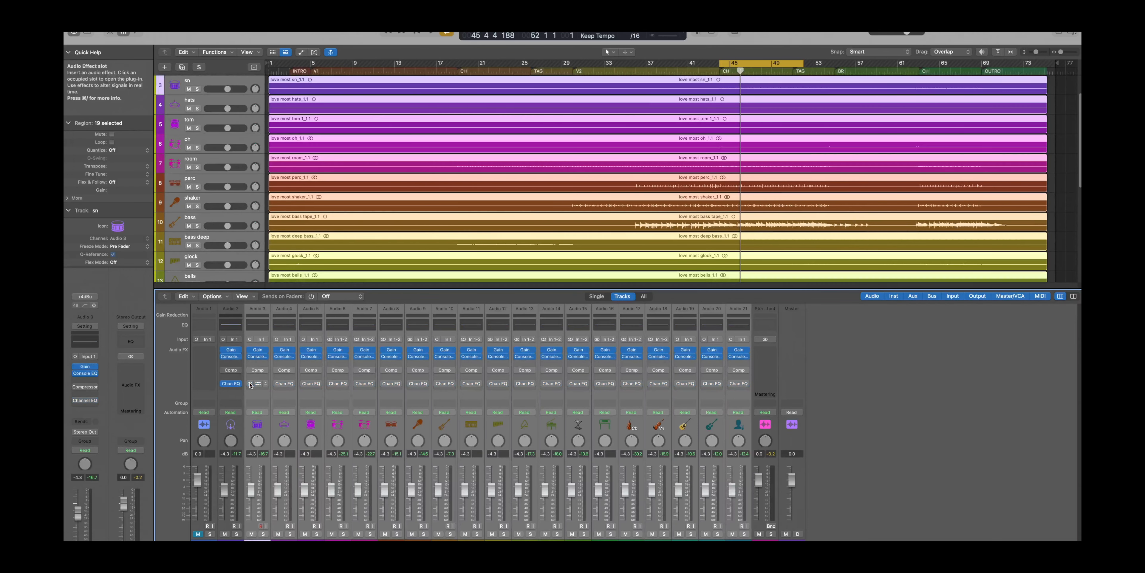
{"action": "left_click", "coordinate": [222, 383]}
{"action": "key", "text": "Up"}
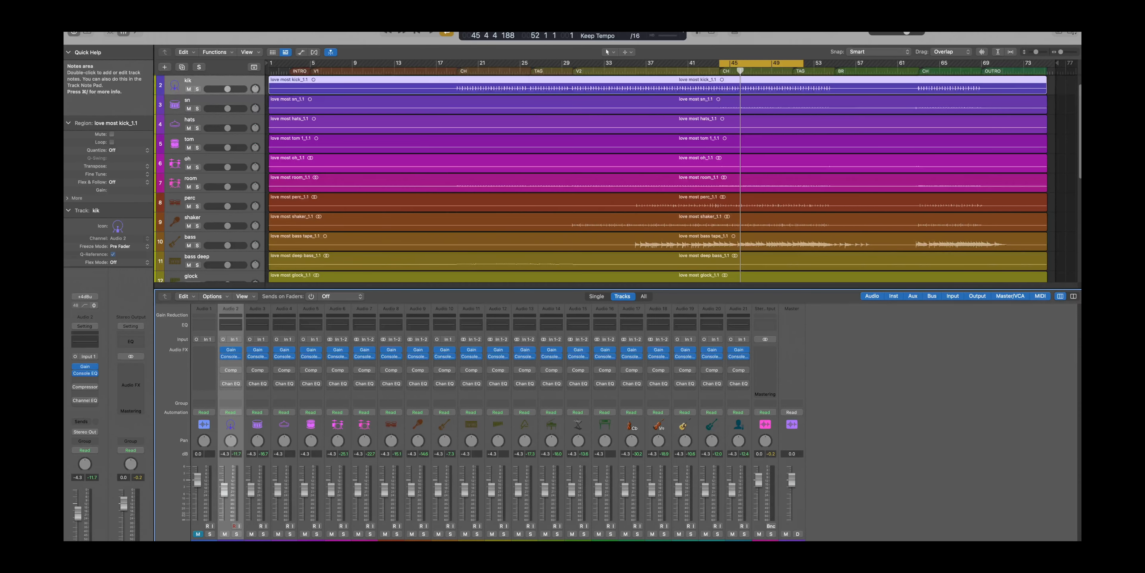
{"action": "scroll", "coordinate": [449, 158], "scroll_direction": "up", "scroll_amount": 1}
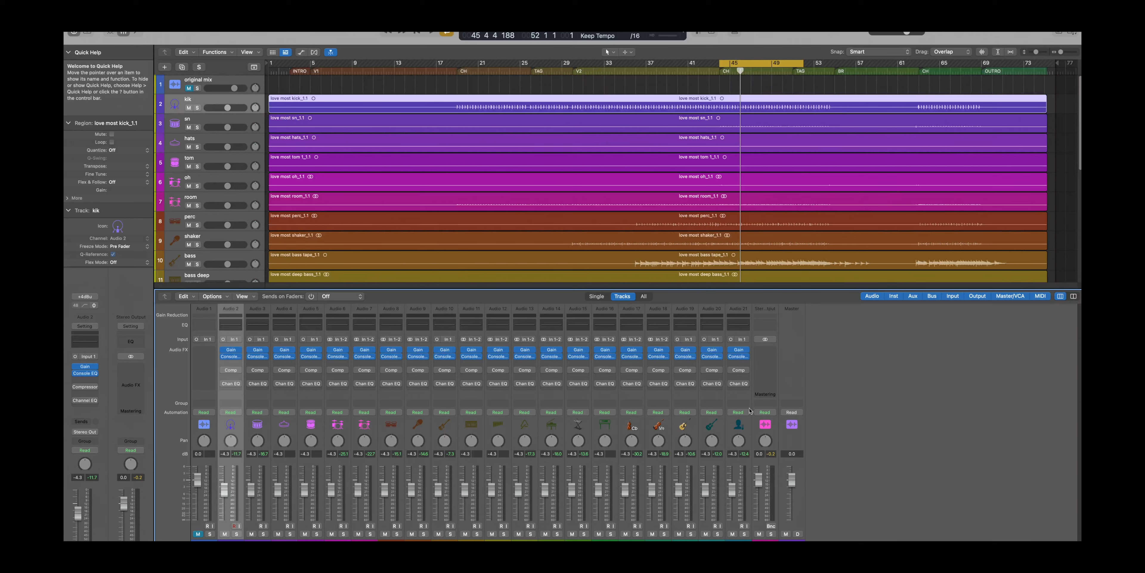
{"action": "left_click", "coordinate": [736, 377]}
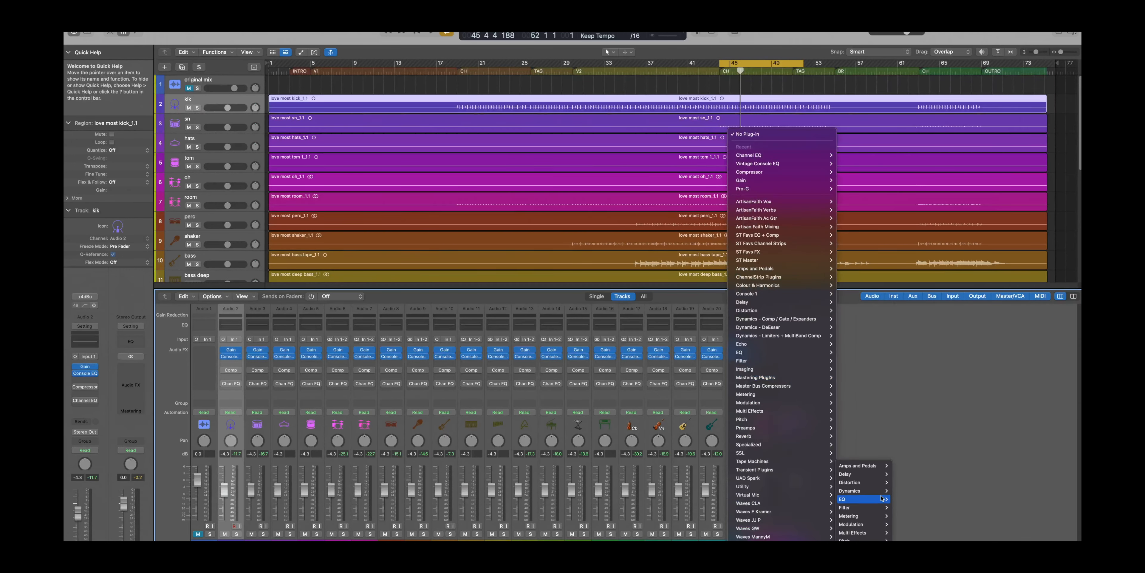
{"action": "mouse_move", "coordinate": [882, 488]}
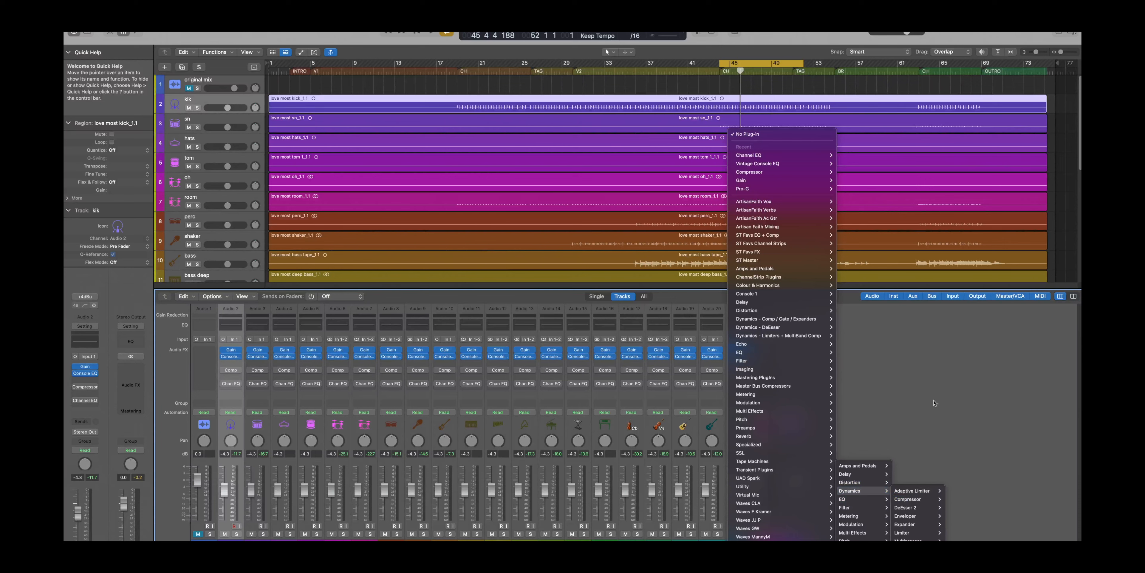
{"action": "left_click", "coordinate": [1054, 246]}
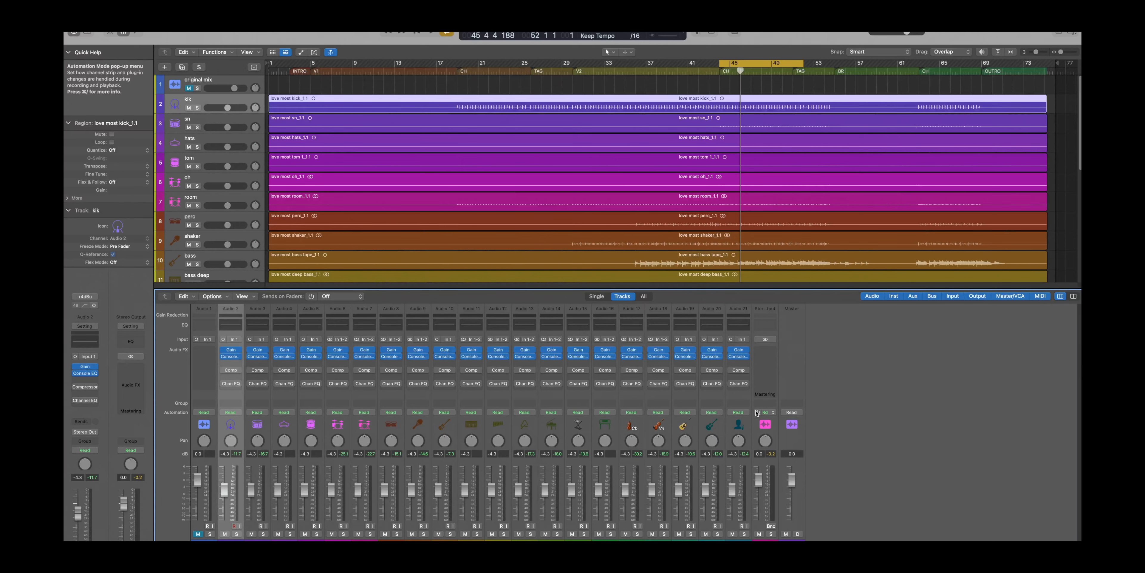
Insert a Vintage Console EQ on the Stereo Out channel
{"action": "left_click", "coordinate": [765, 539]}
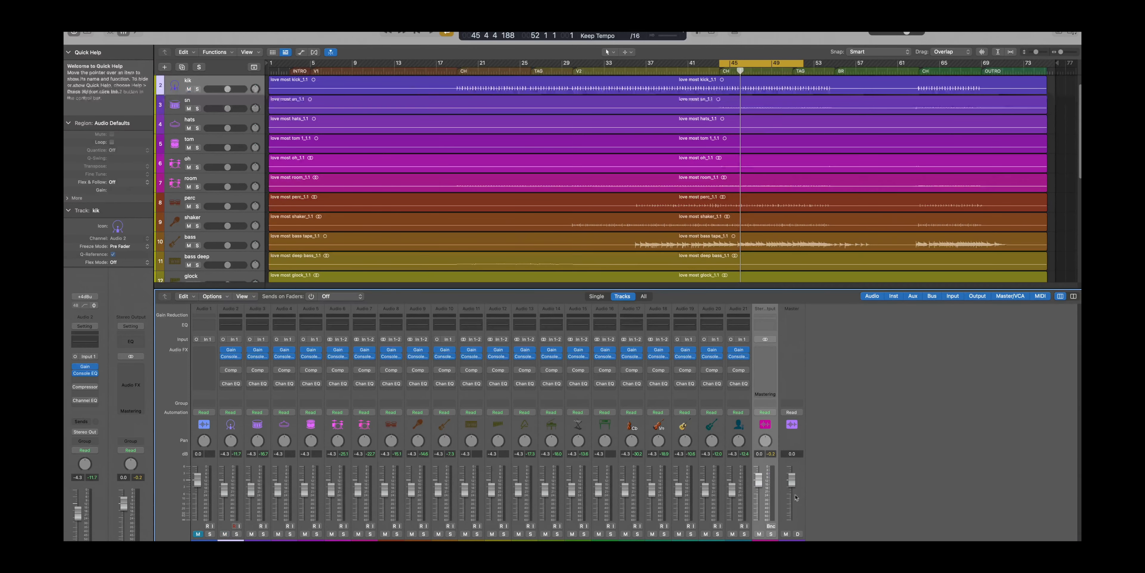
{"action": "left_click", "coordinate": [770, 356]}
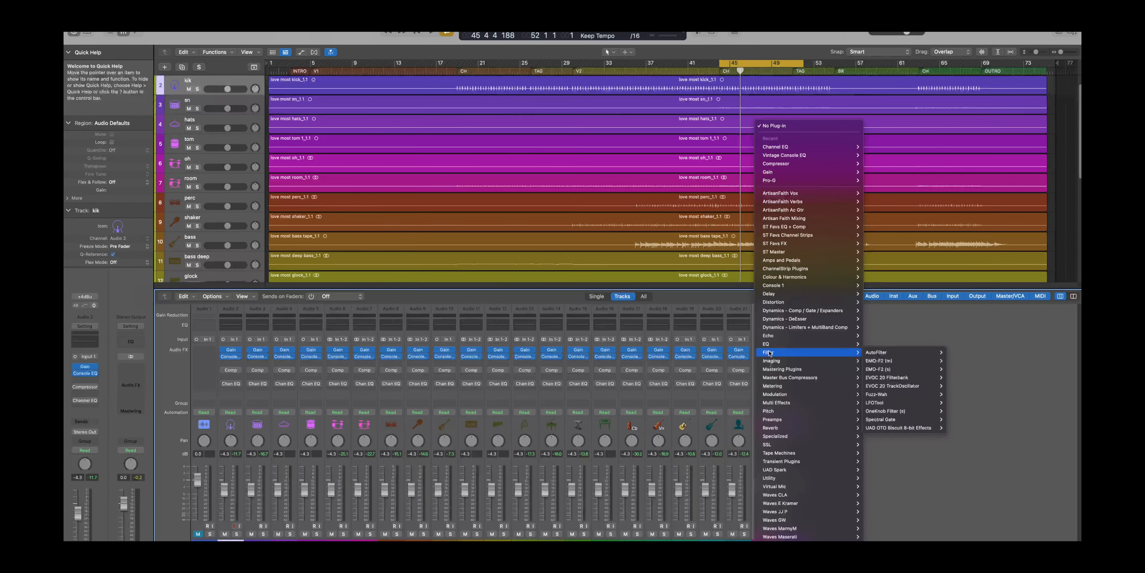
{"action": "mouse_move", "coordinate": [774, 564]}
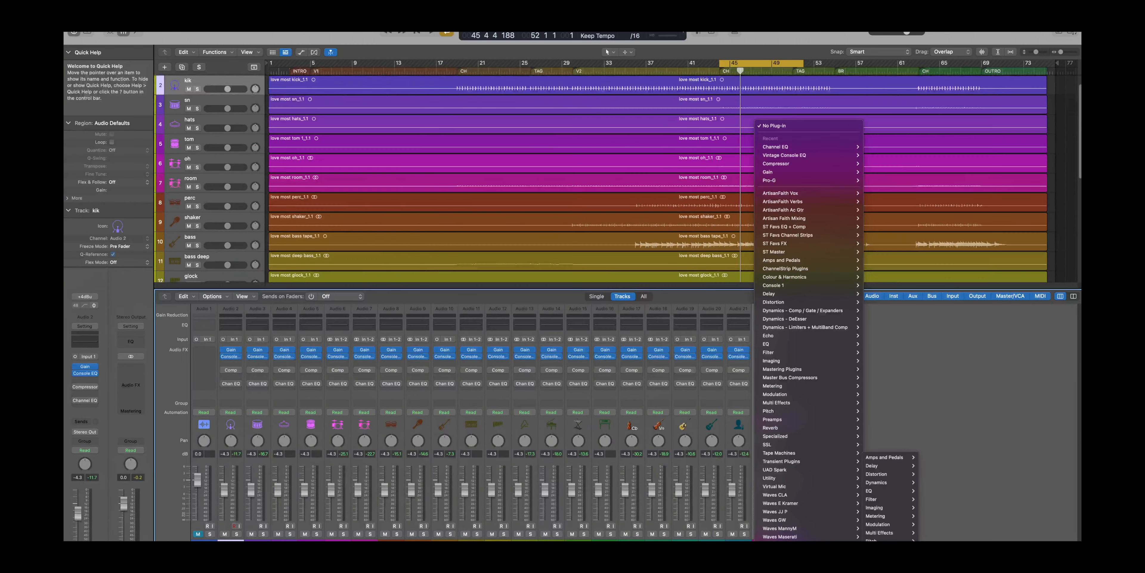
{"action": "mouse_move", "coordinate": [869, 491]}
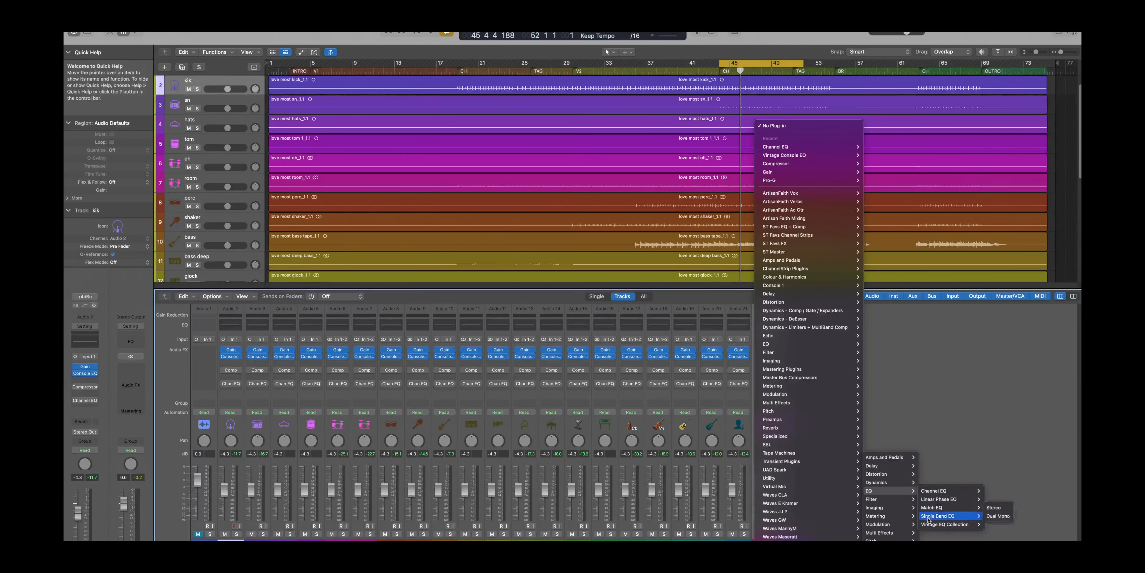
{"action": "mouse_move", "coordinate": [973, 525]}
{"action": "mouse_move", "coordinate": [1008, 524]}
{"action": "left_click", "coordinate": [1061, 523]}
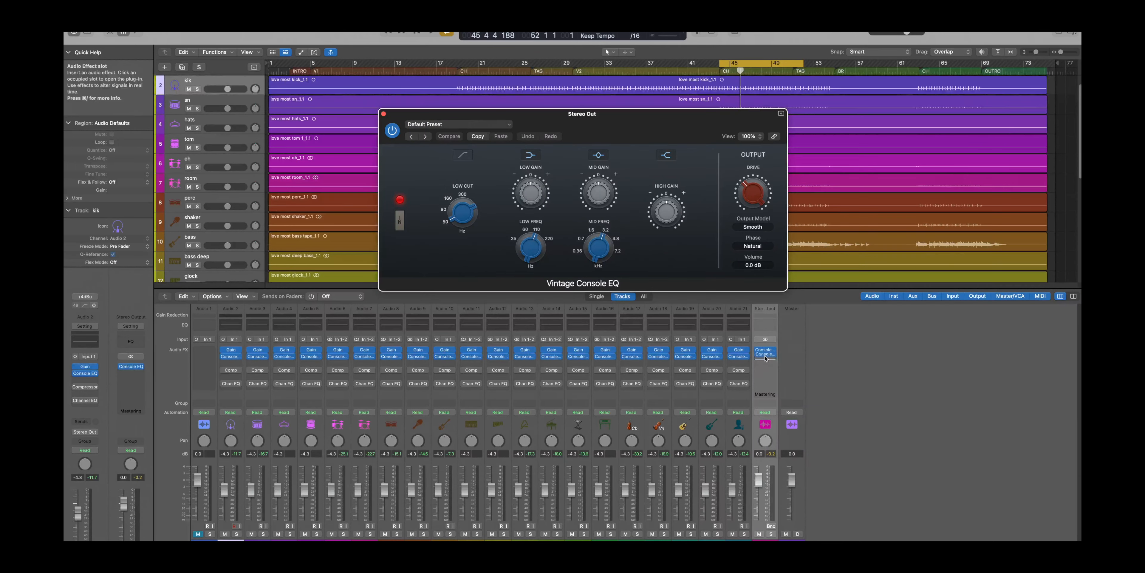
Copy the Gain and Compressor plug-ins onto the Stereo Out around the Console EQ, and check the Gain and EQ settings
{"action": "left_click_drag", "start_coordinate": [751, 355], "coordinate": [765, 350]}
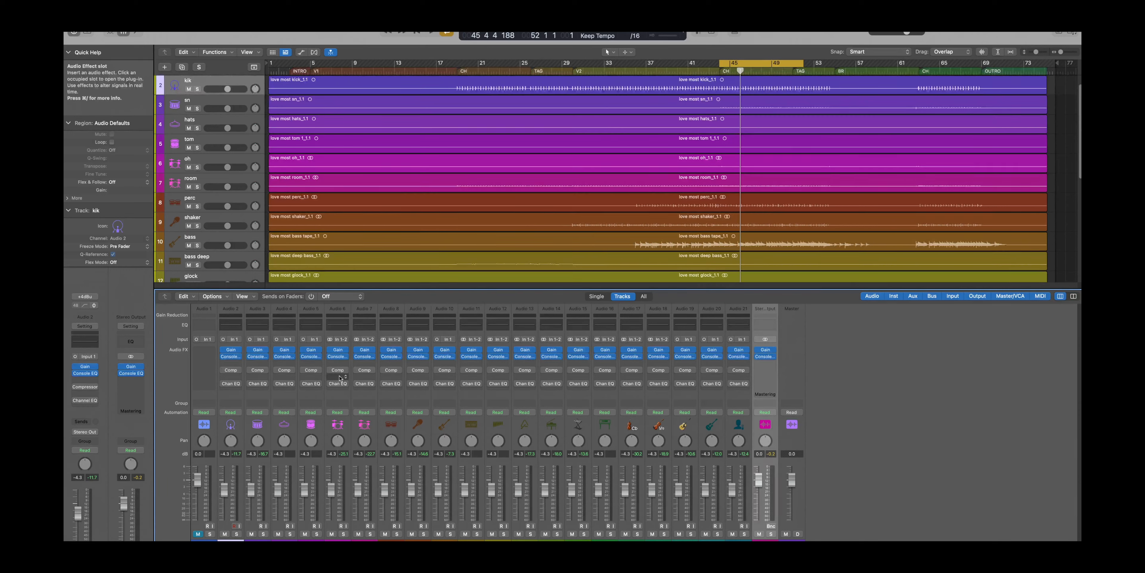
{"action": "left_click_drag", "start_coordinate": [339, 370], "coordinate": [770, 371]}
{"action": "left_click", "coordinate": [767, 352]}
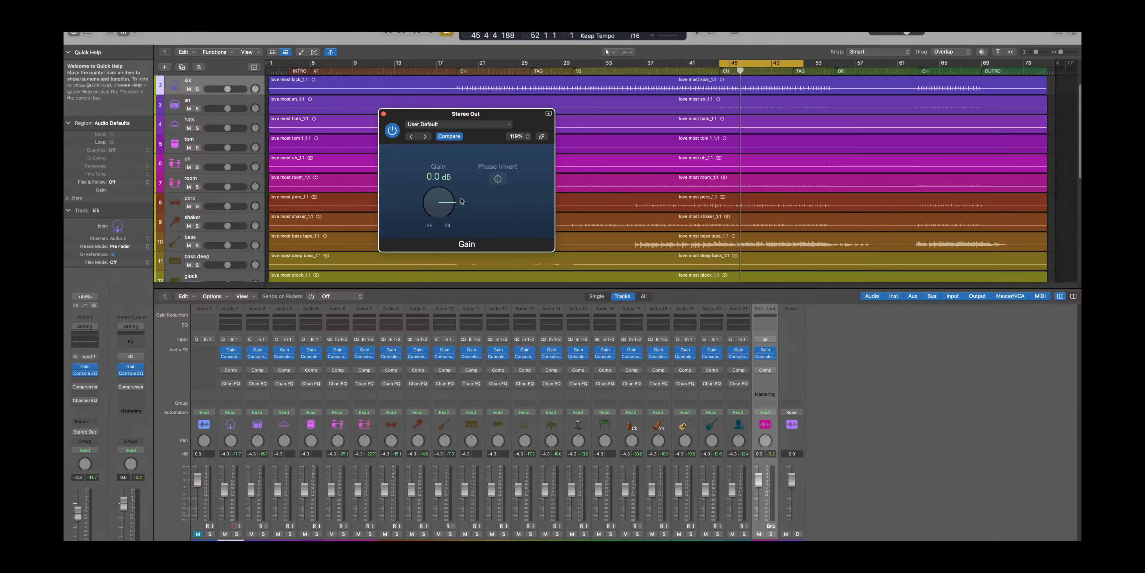
{"action": "left_click", "coordinate": [383, 114]}
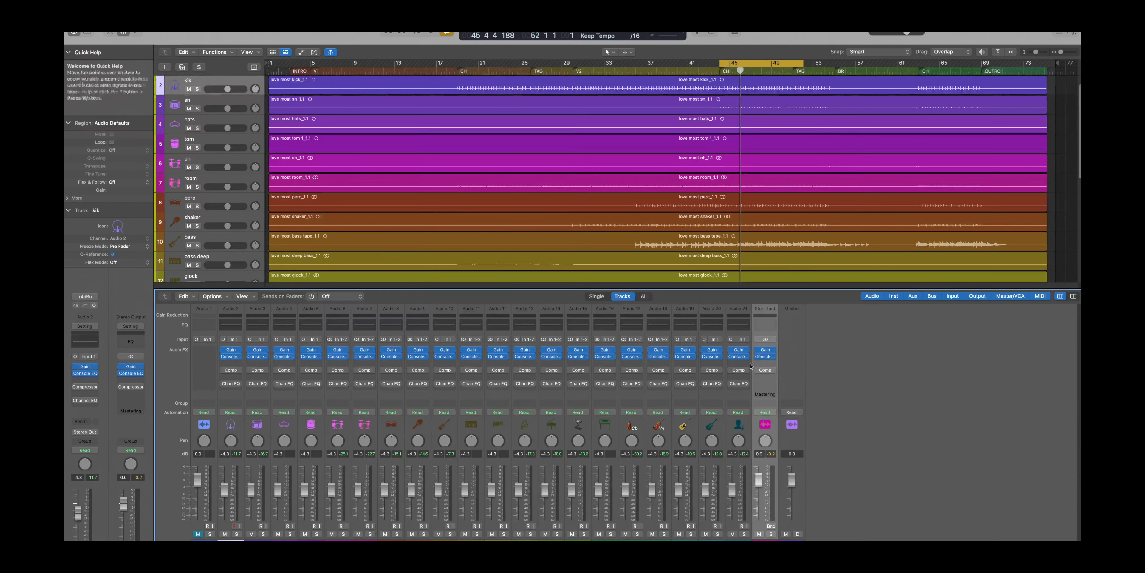
{"action": "left_click", "coordinate": [767, 357]}
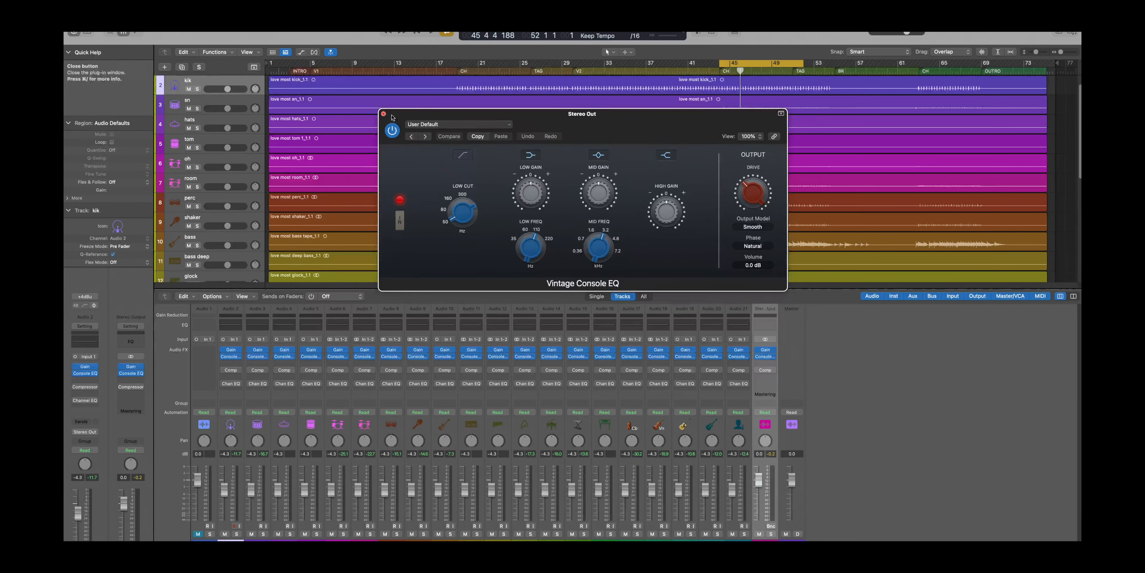
{"action": "left_click", "coordinate": [384, 114]}
Try the Stereo Out's Gain plug-in at -0.8 dB, reset it to 0.0 dB and close its window
{"action": "left_click", "coordinate": [765, 351]}
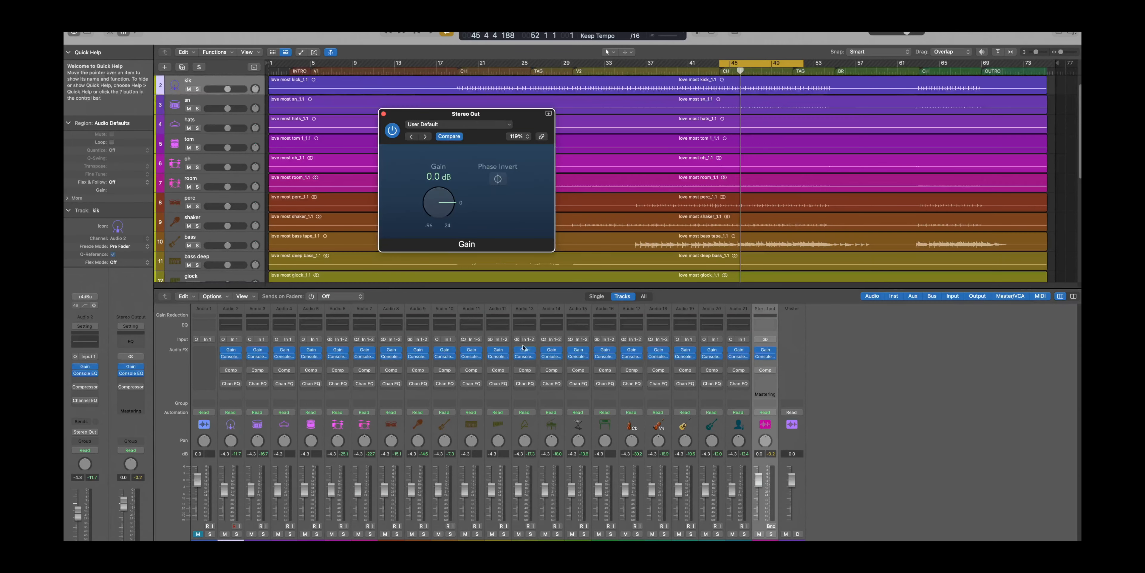
{"action": "left_click_drag", "start_coordinate": [434, 211], "coordinate": [433, 217]}
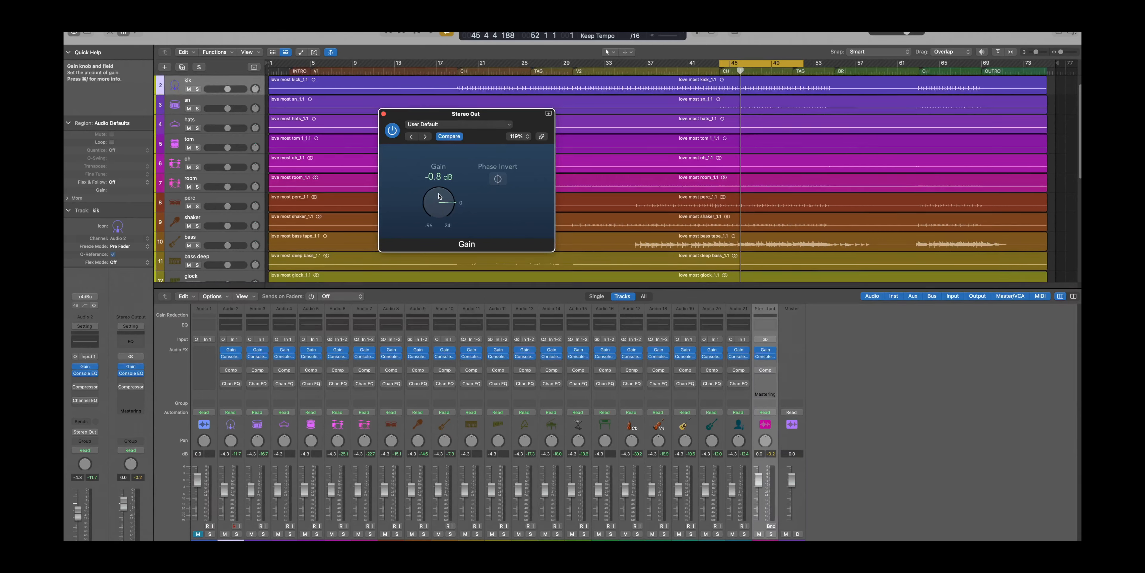
{"action": "left_click", "coordinate": [441, 204], "text": "alt"}
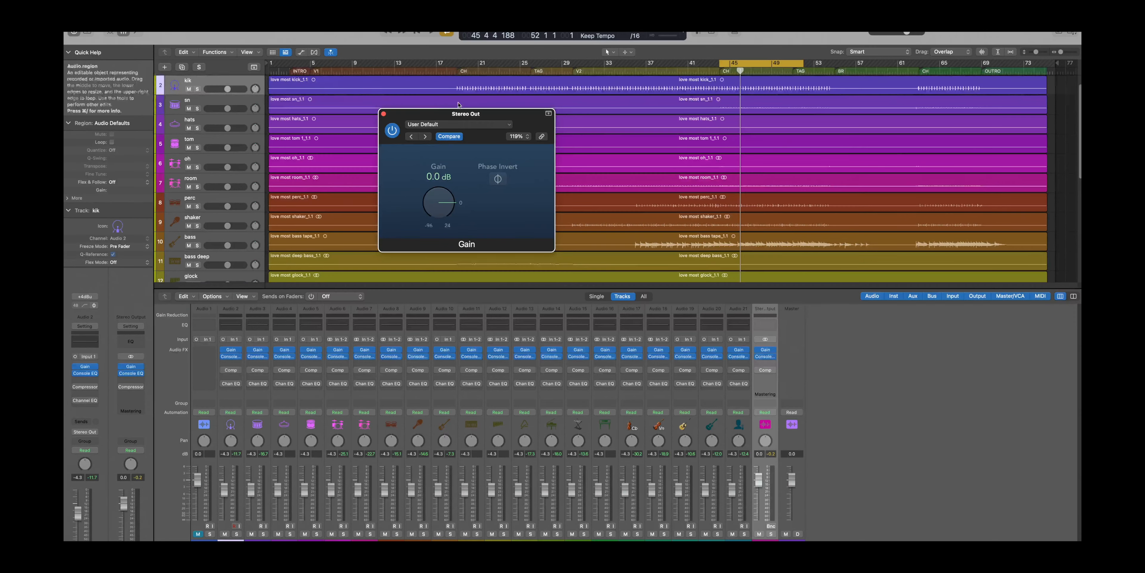
{"action": "left_click", "coordinate": [384, 114]}
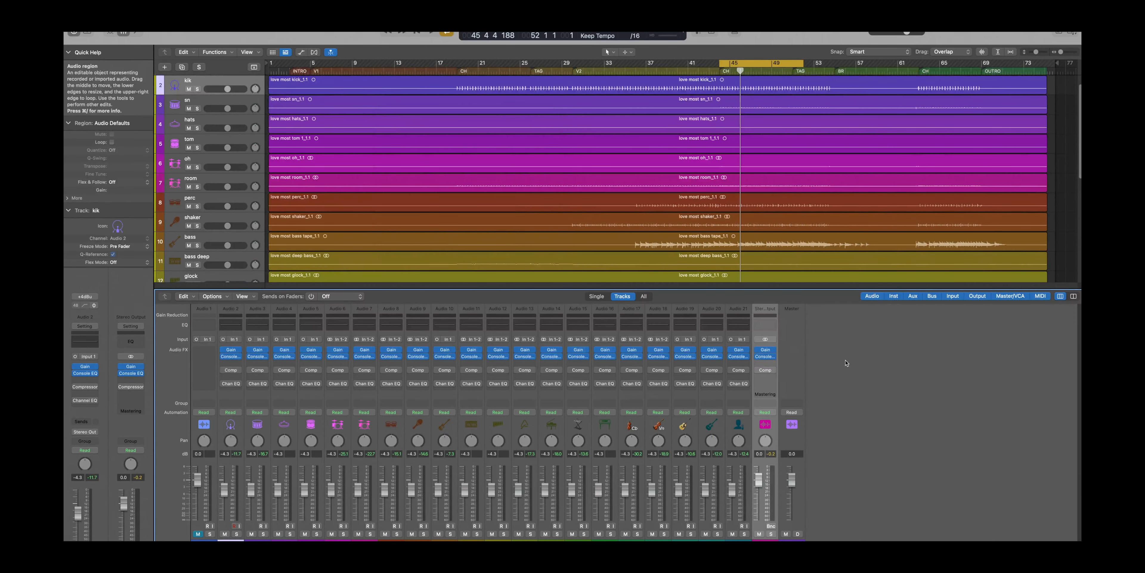
Try out the Drive control of the Stereo Out's Vintage Console EQ and close the plug-in
{"action": "left_click", "coordinate": [766, 357]}
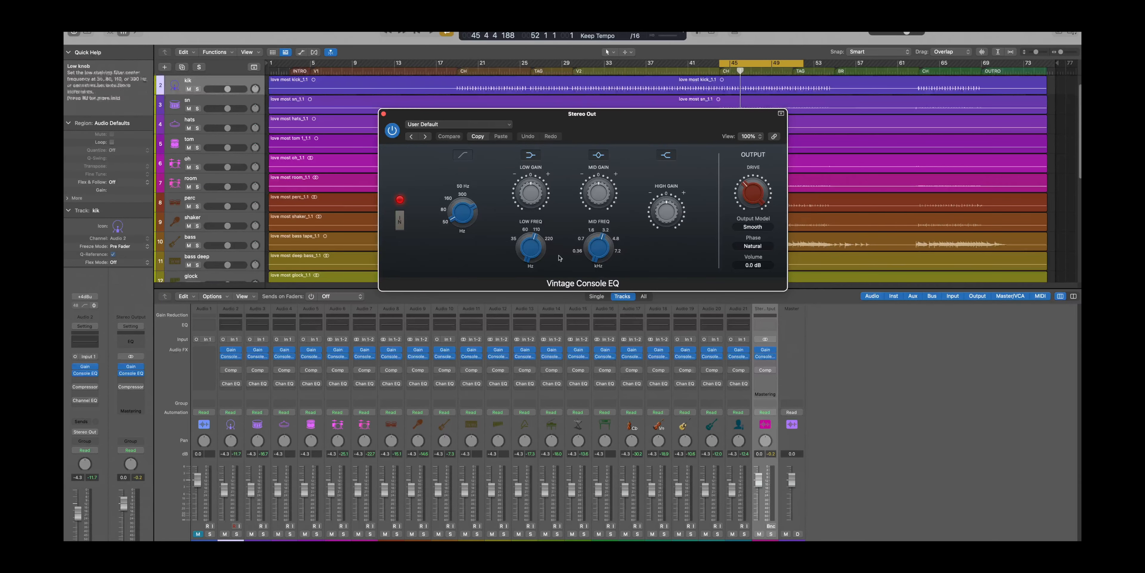
{"action": "left_click_drag", "start_coordinate": [763, 200], "coordinate": [765, 212]}
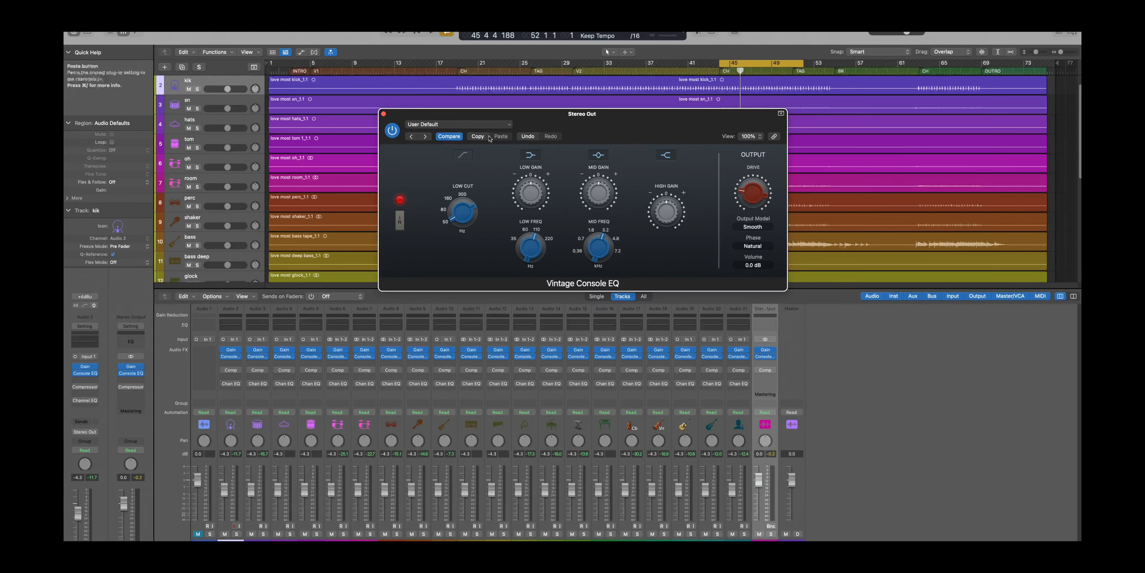
{"action": "left_click", "coordinate": [384, 114]}
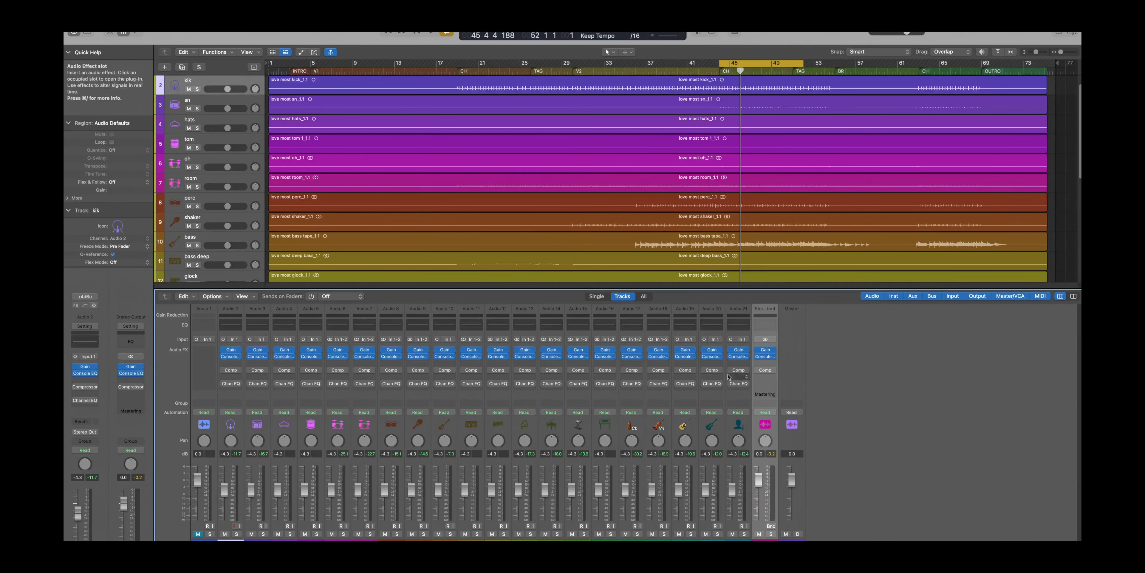
Enable the Compressor on the Stereo Out and load its Opto Slow Release setting
{"action": "left_click", "coordinate": [758, 371]}
{"action": "left_click", "coordinate": [765, 370]}
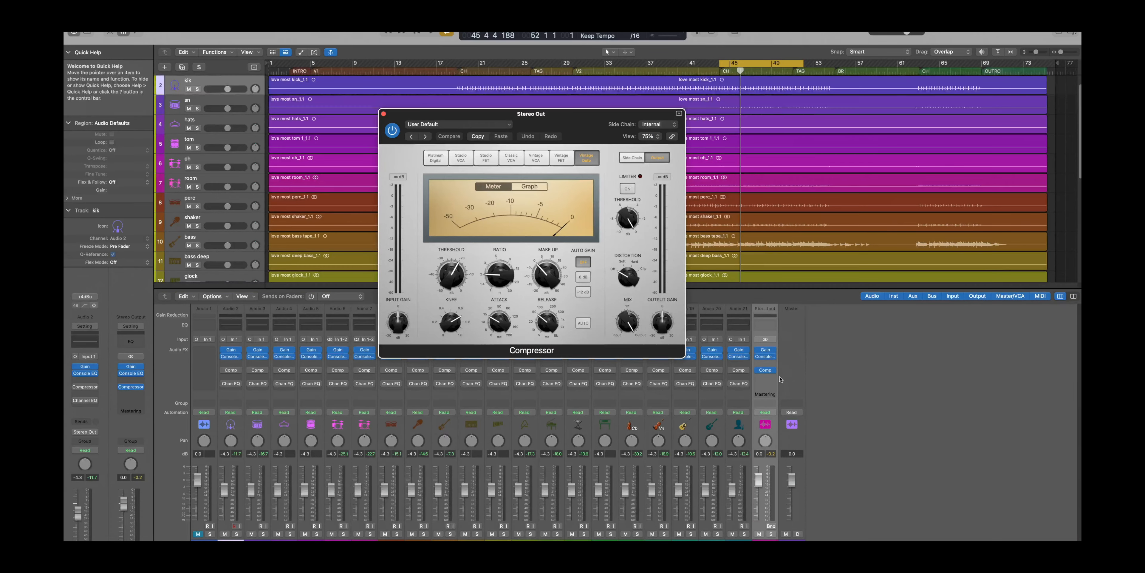
{"action": "left_click", "coordinate": [467, 126]}
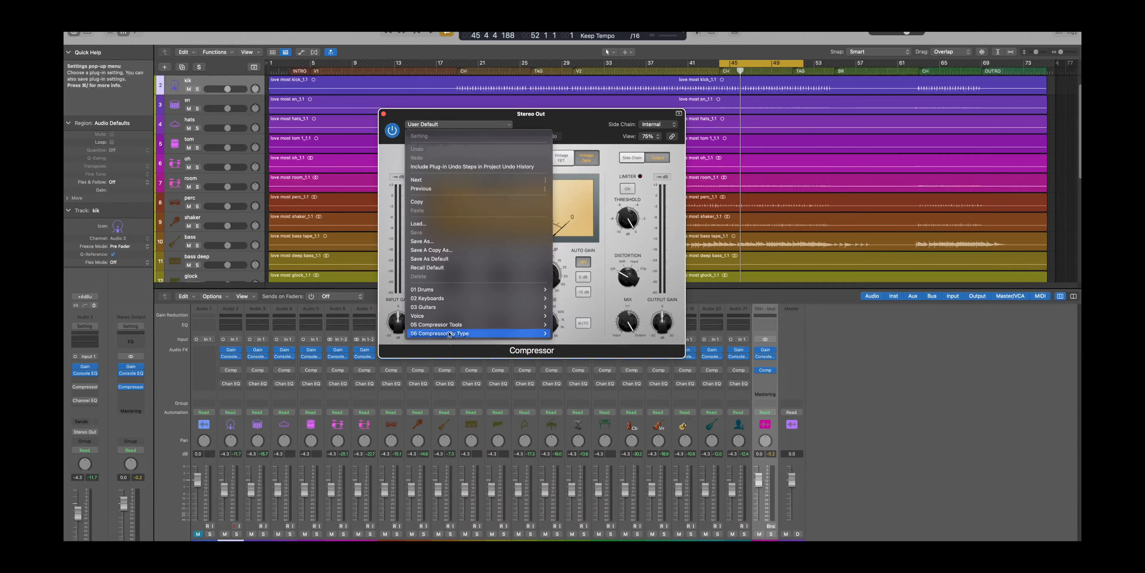
{"action": "mouse_move", "coordinate": [451, 338]}
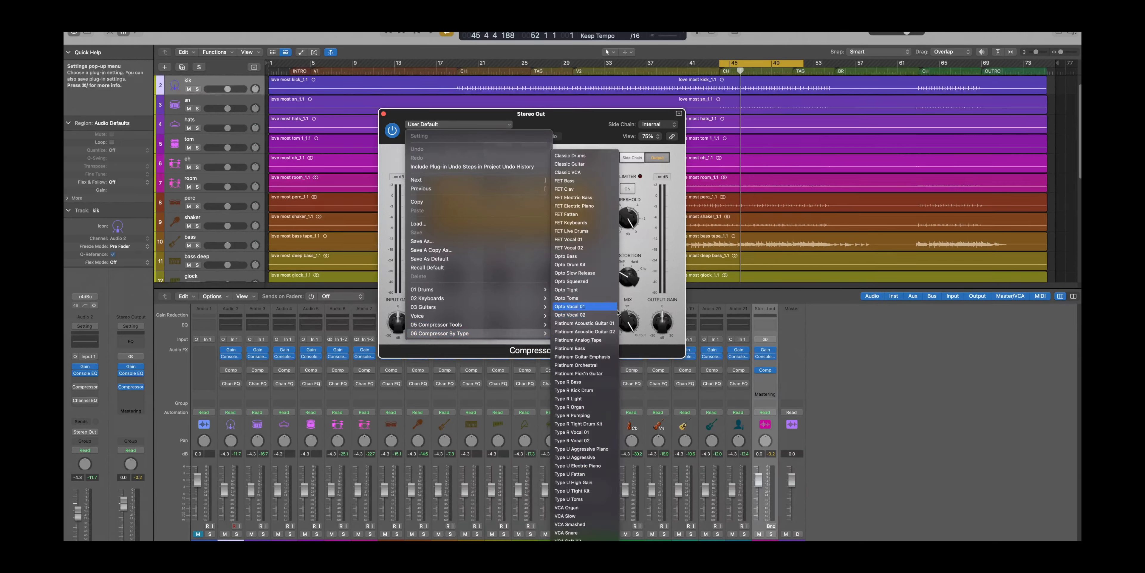
{"action": "left_click", "coordinate": [604, 275]}
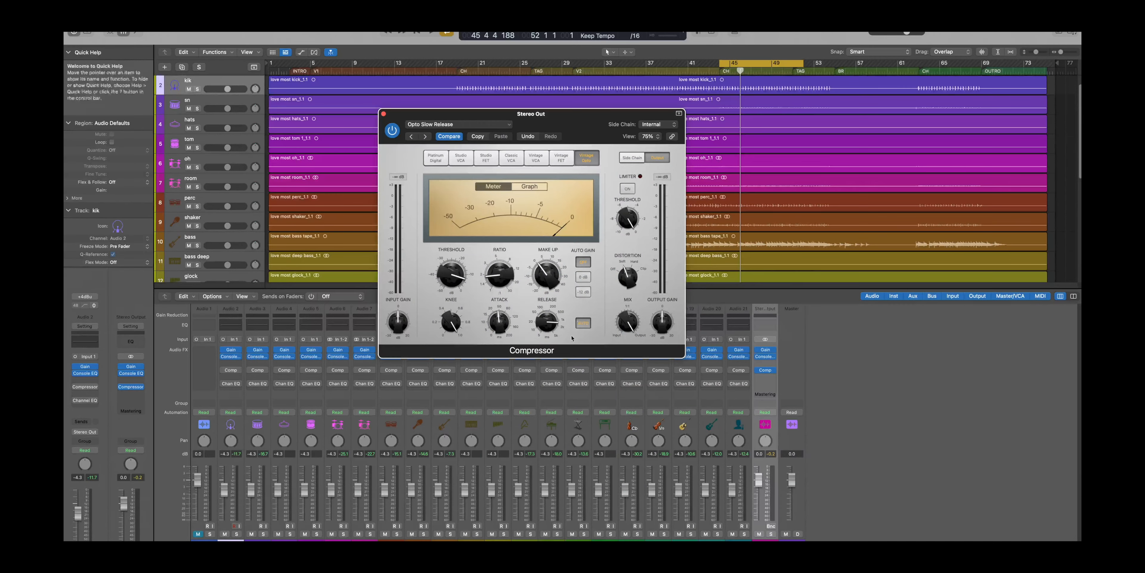
Audition the Opto Slow Release compression during playback and browse the Compressor's Voice presets
{"action": "mouse_move", "coordinate": [548, 276]}
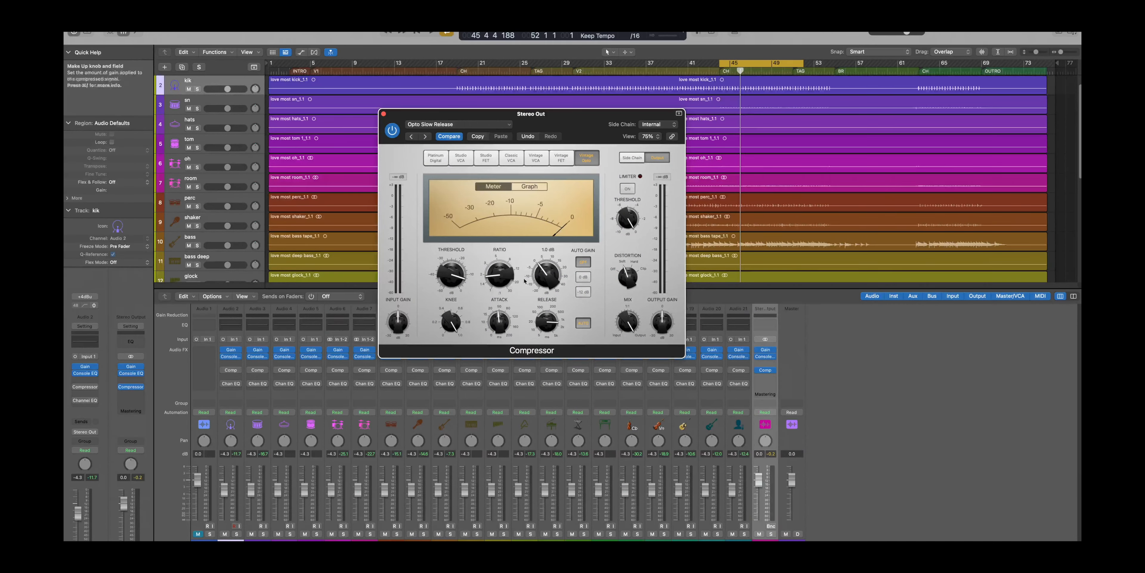
{"action": "mouse_move", "coordinate": [491, 283]}
{"action": "mouse_move", "coordinate": [482, 333]}
{"action": "key", "text": "space"}
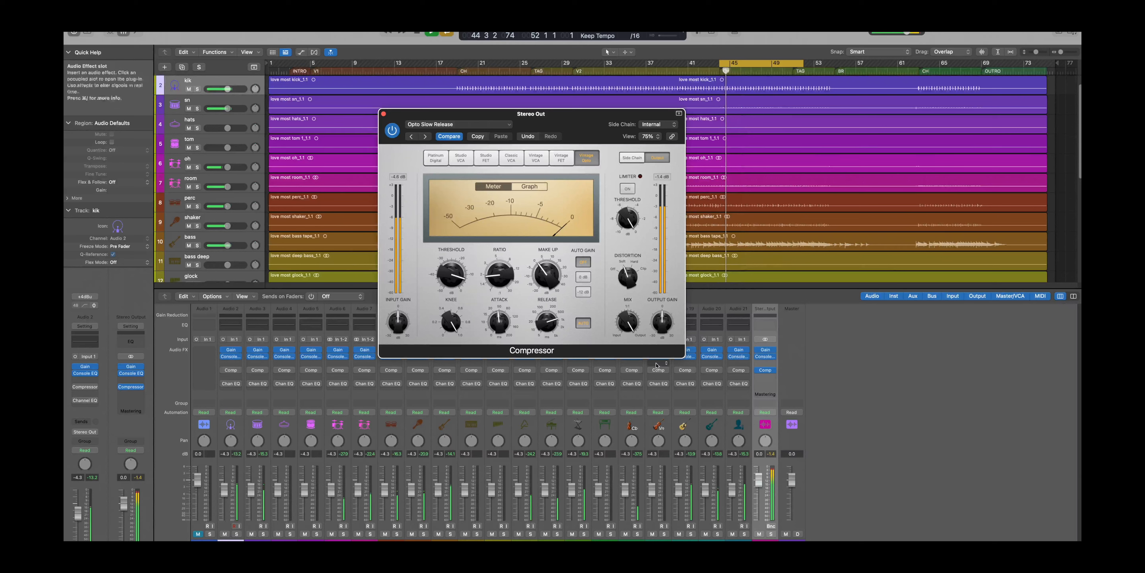
{"action": "key", "text": "space"}
{"action": "mouse_move", "coordinate": [760, 359]}
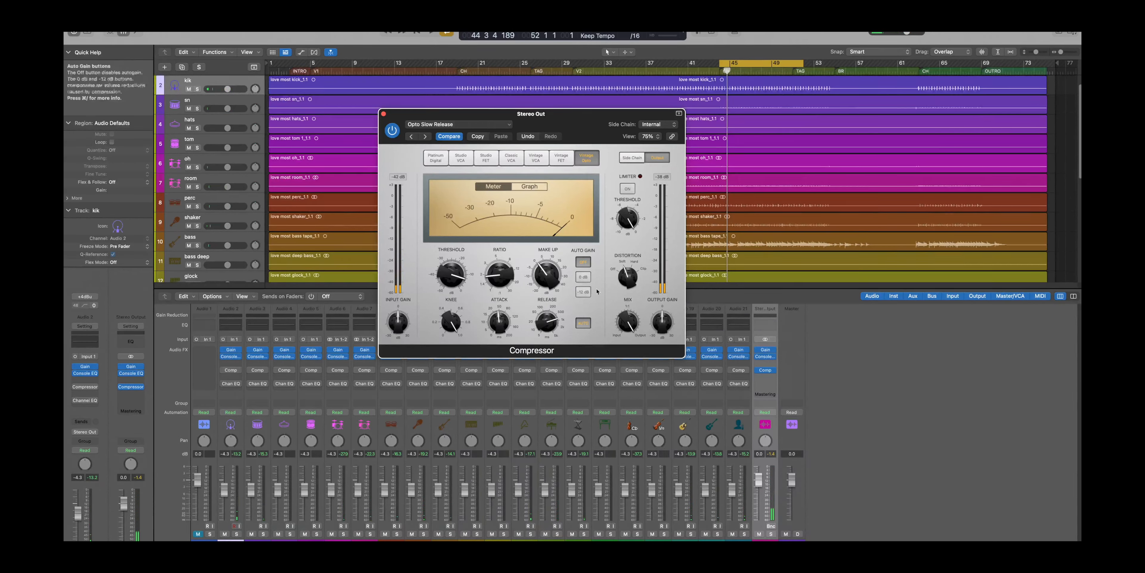
{"action": "left_click", "coordinate": [445, 124]}
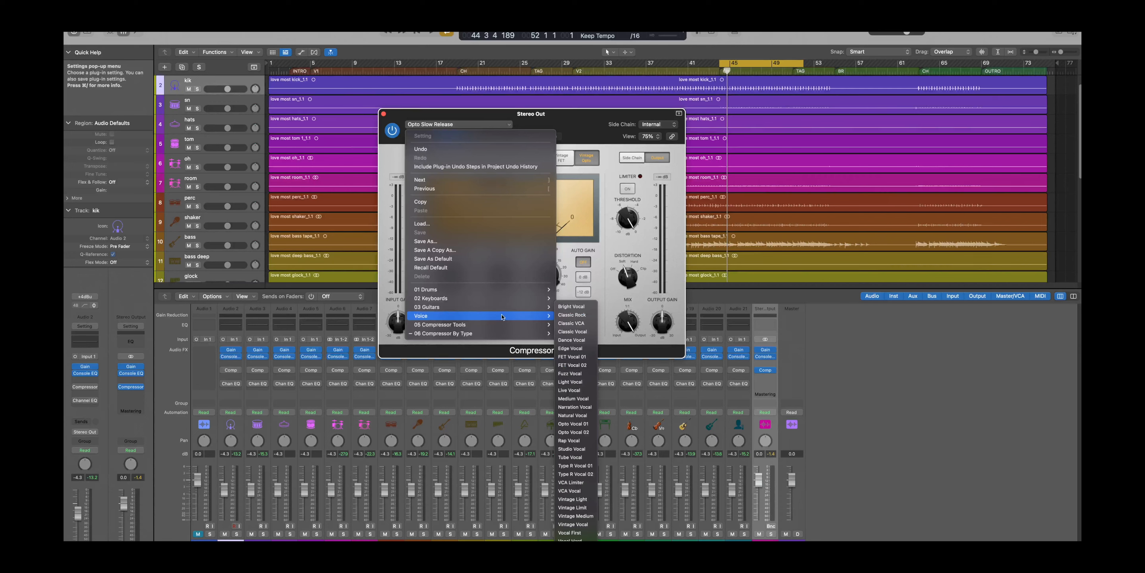
{"action": "left_click", "coordinate": [945, 259]}
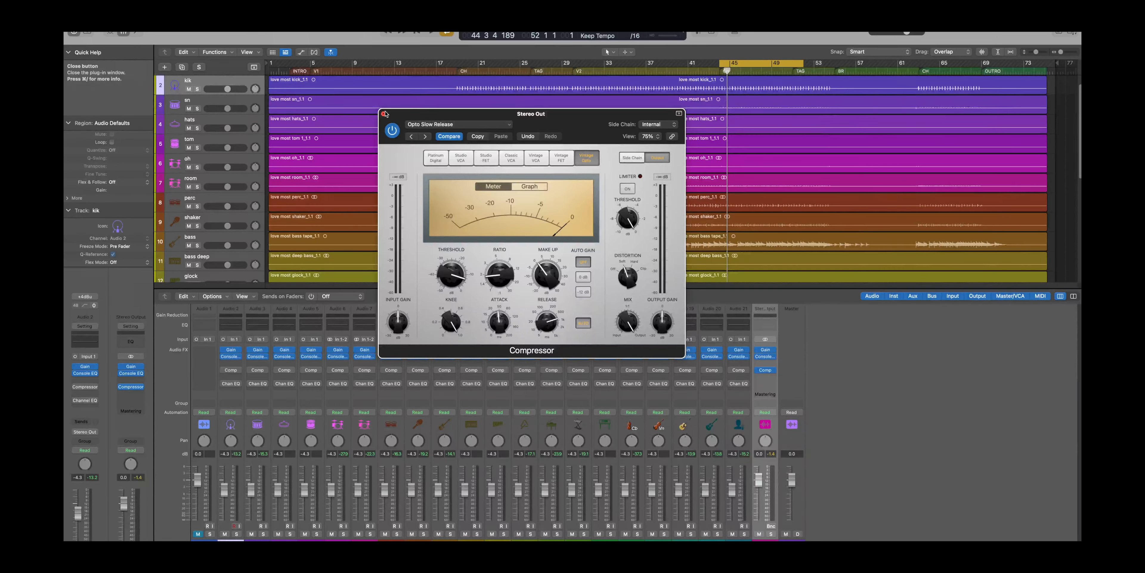
{"action": "key", "text": "space"}
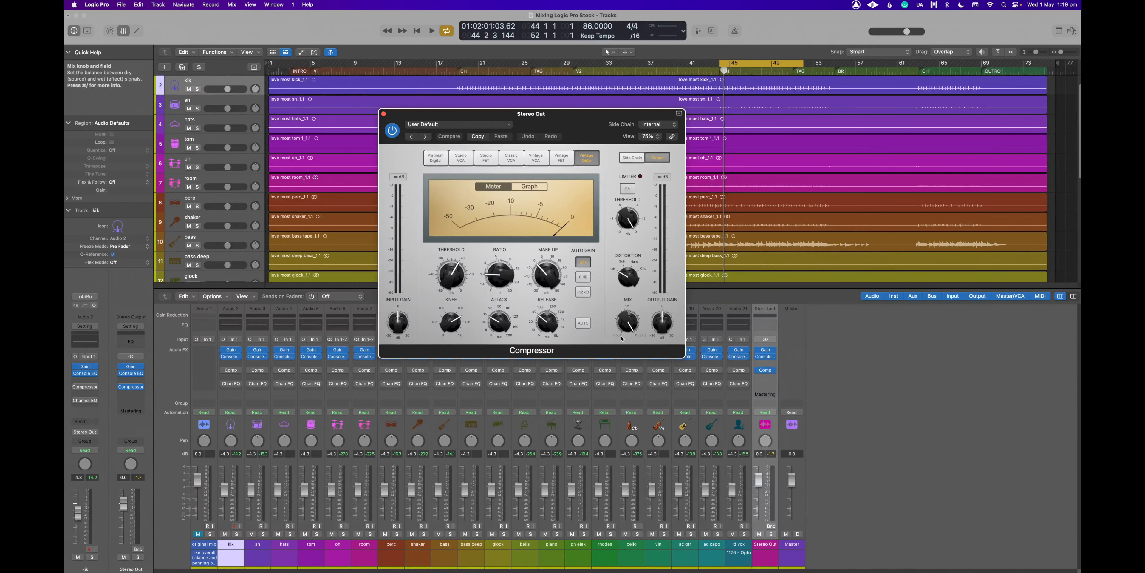
With the Compressor on User Default, set its release to about 5.6 ms, slow the attack and lower the threshold during playback
{"action": "left_click_drag", "start_coordinate": [547, 323], "coordinate": [549, 350]}
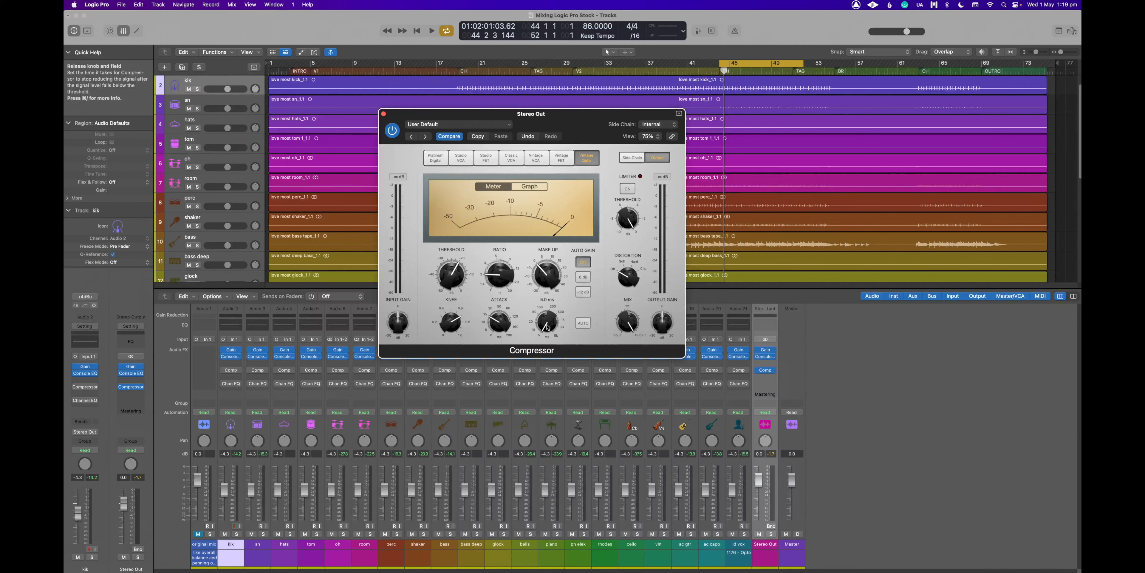
{"action": "mouse_move", "coordinate": [494, 322]}
{"action": "left_mouse_down"}
{"action": "mouse_move", "coordinate": [495, 304]}
{"action": "mouse_move", "coordinate": [495, 314]}
{"action": "left_mouse_up"}
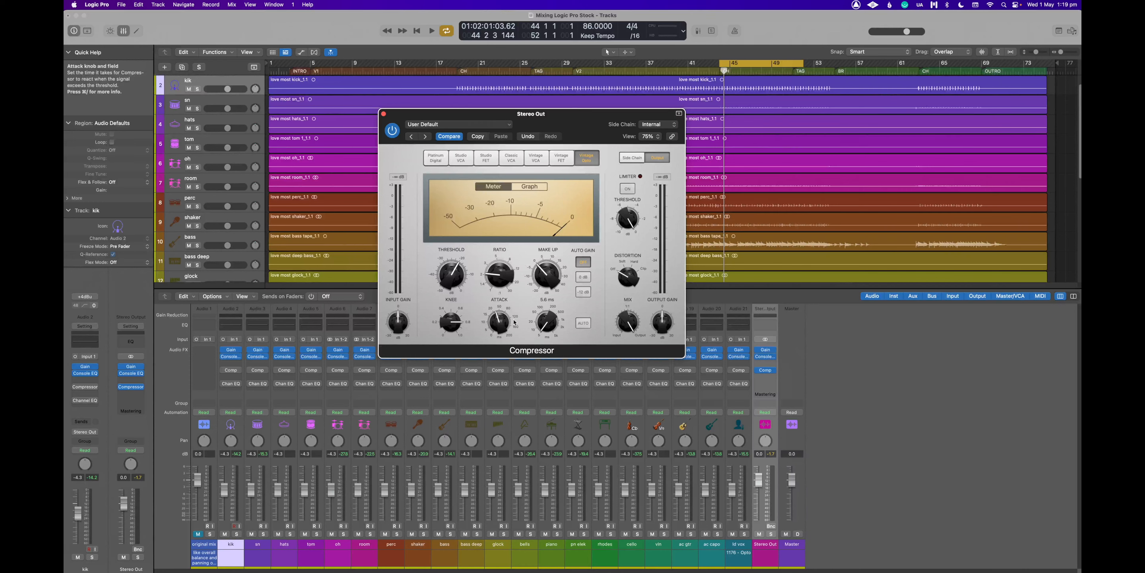
{"action": "key", "text": "space"}
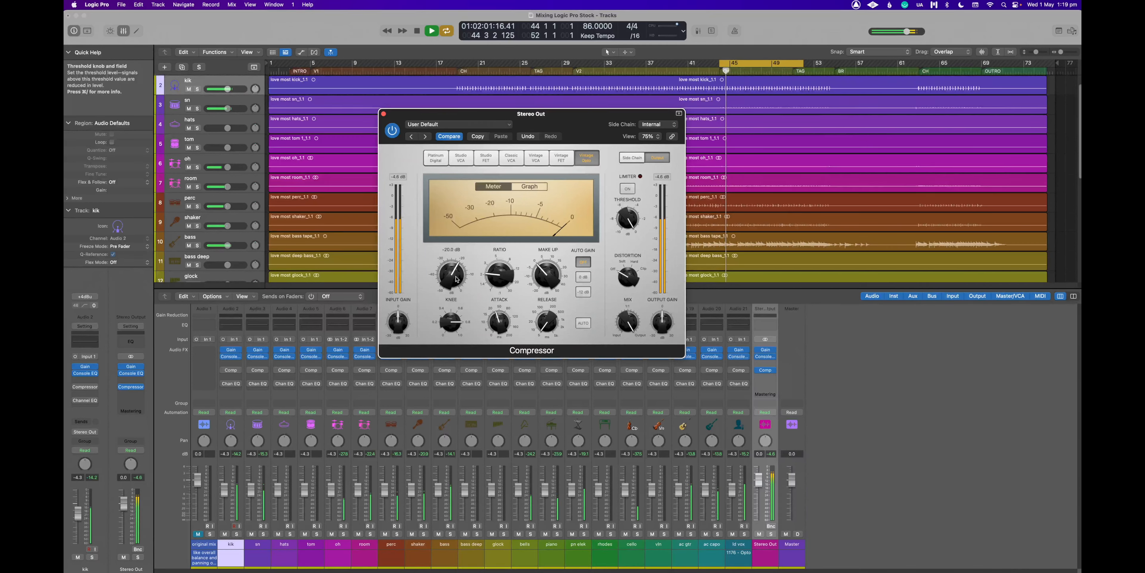
{"action": "left_click_drag", "start_coordinate": [457, 279], "coordinate": [457, 293]}
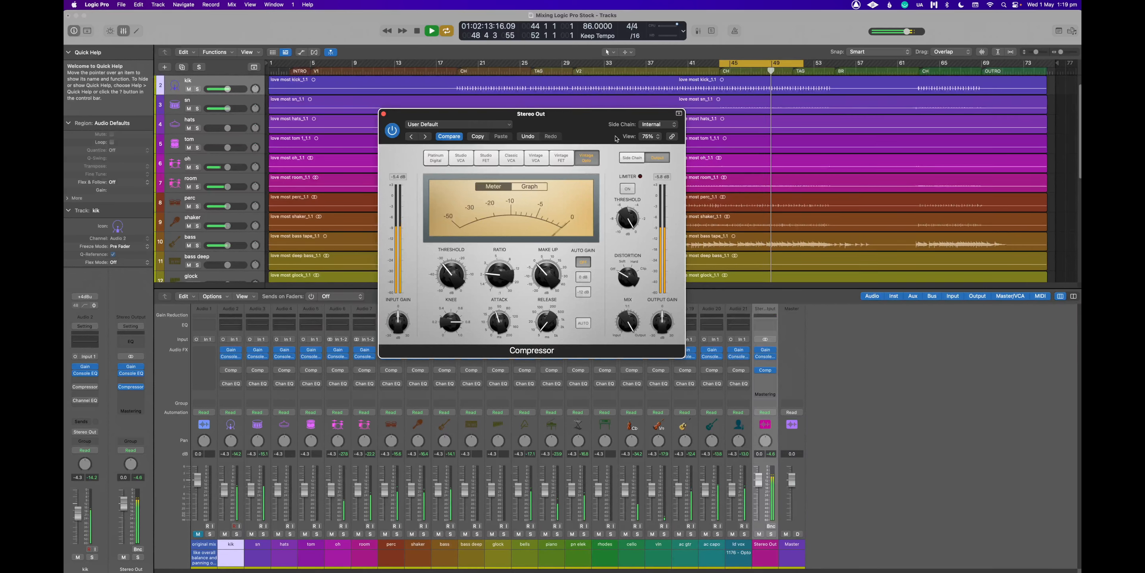
Switch on the Compressor's side chain filter, lower the filter frequency and fine-tune the threshold
{"action": "left_click", "coordinate": [632, 157]}
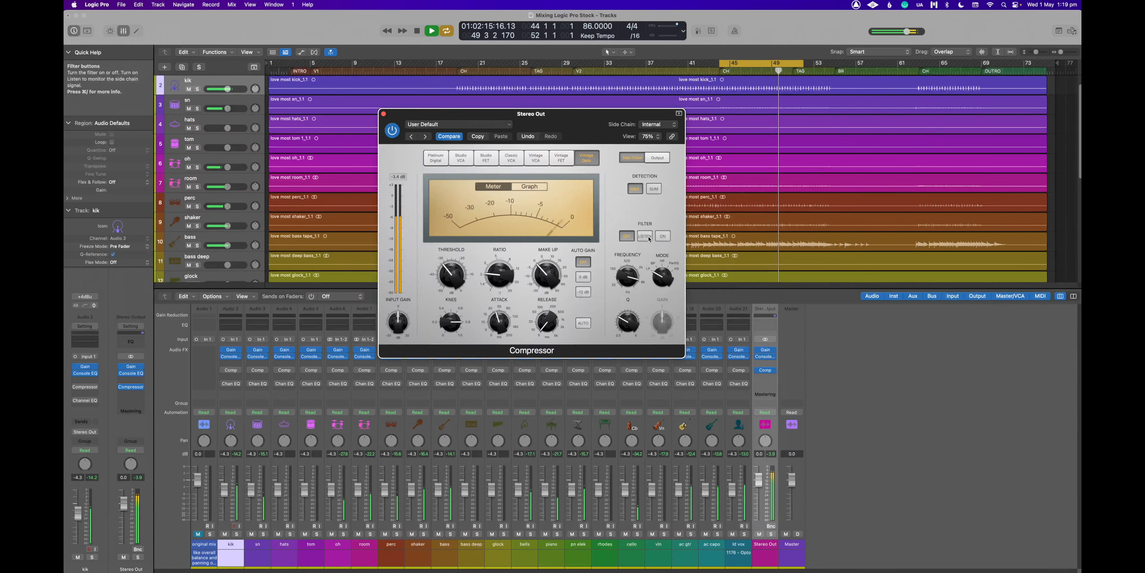
{"action": "left_click", "coordinate": [660, 237]}
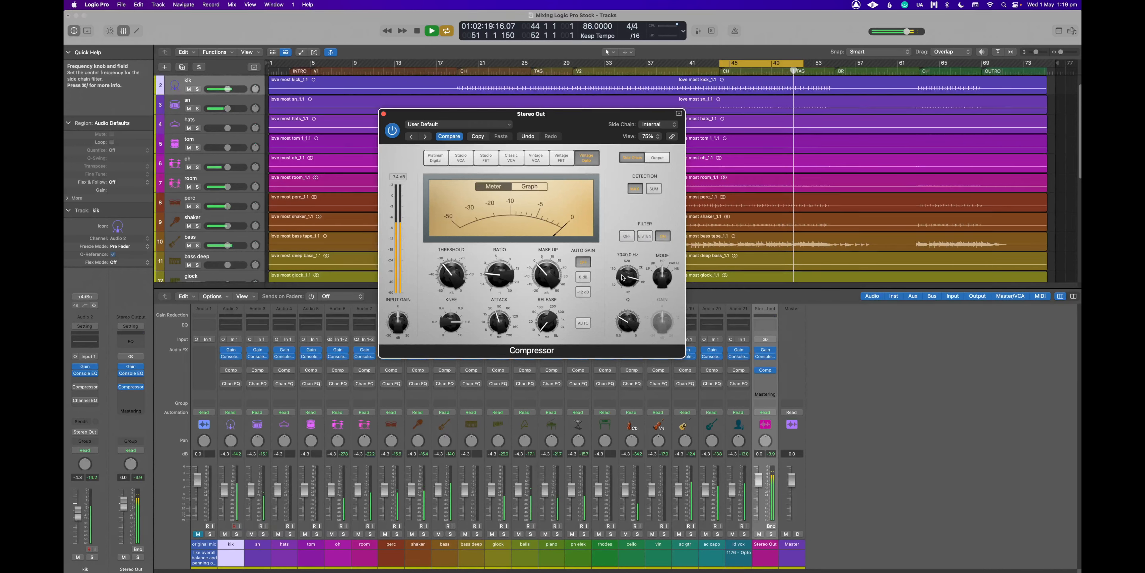
{"action": "left_click_drag", "start_coordinate": [628, 277], "coordinate": [625, 307]}
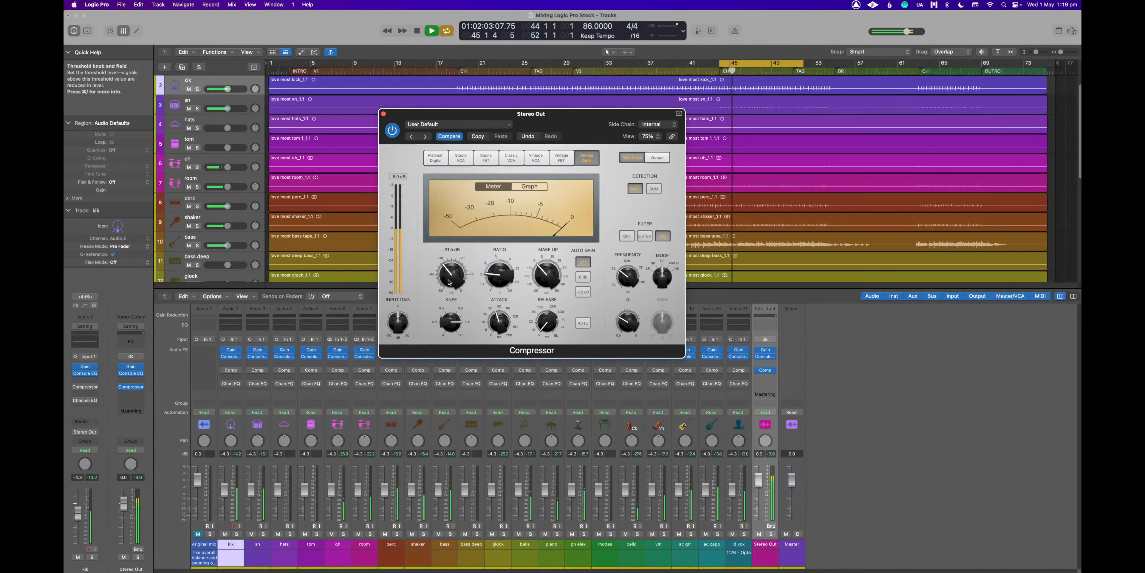
{"action": "scroll", "coordinate": [446, 279], "scroll_direction": "down", "scroll_amount": 1}
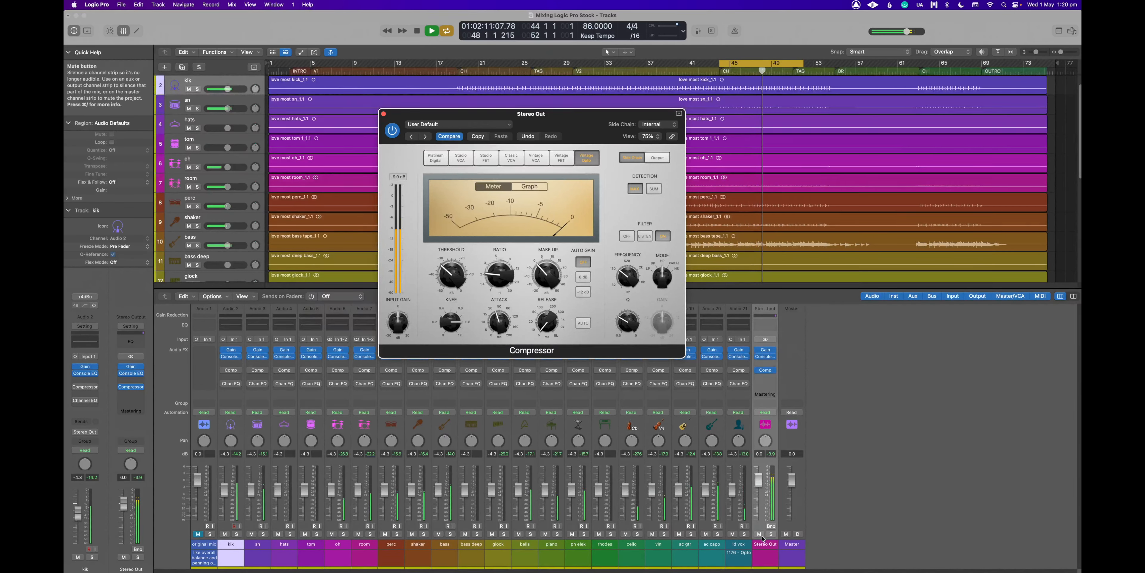
Compare the Stereo Out with the Compressor bypassed and active, stop playback and close the plug-in window
{"action": "key", "text": "alt+b"}
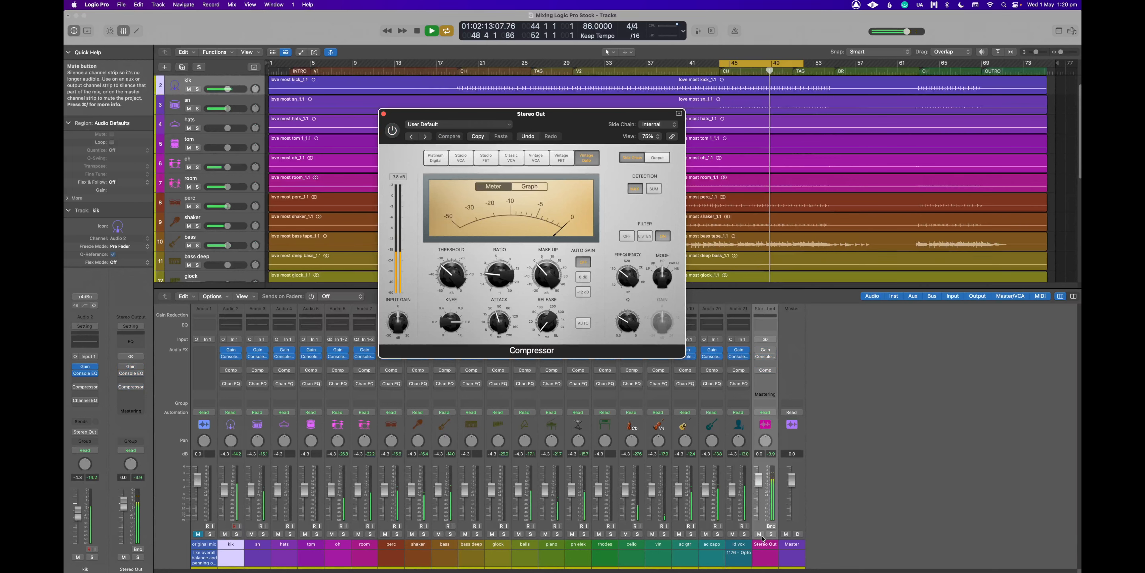
{"action": "key", "text": "alt+b"}
{"action": "key", "text": "space"}
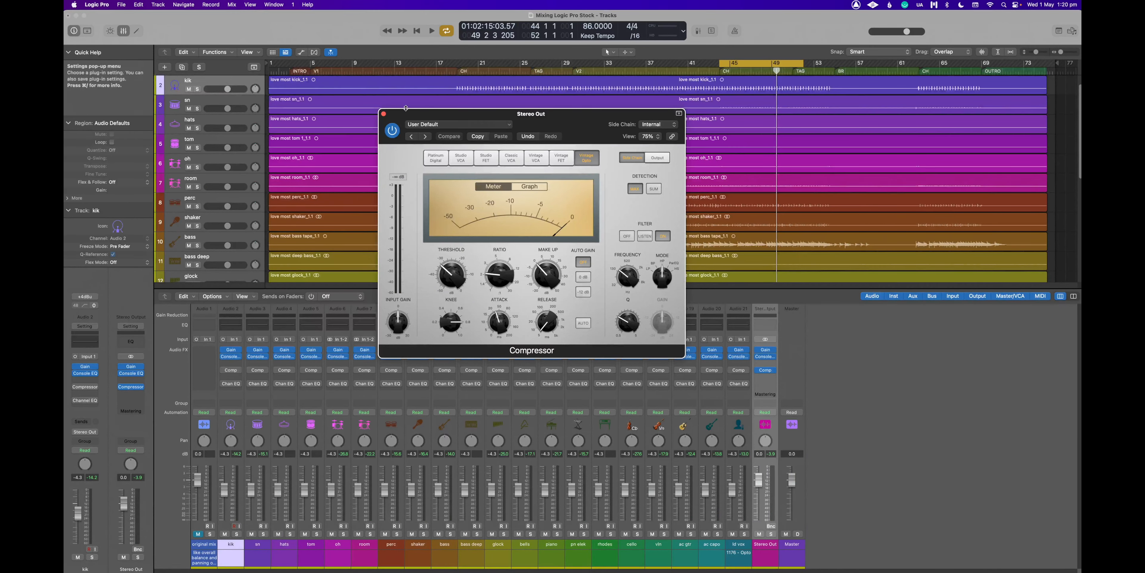
{"action": "left_click", "coordinate": [385, 114]}
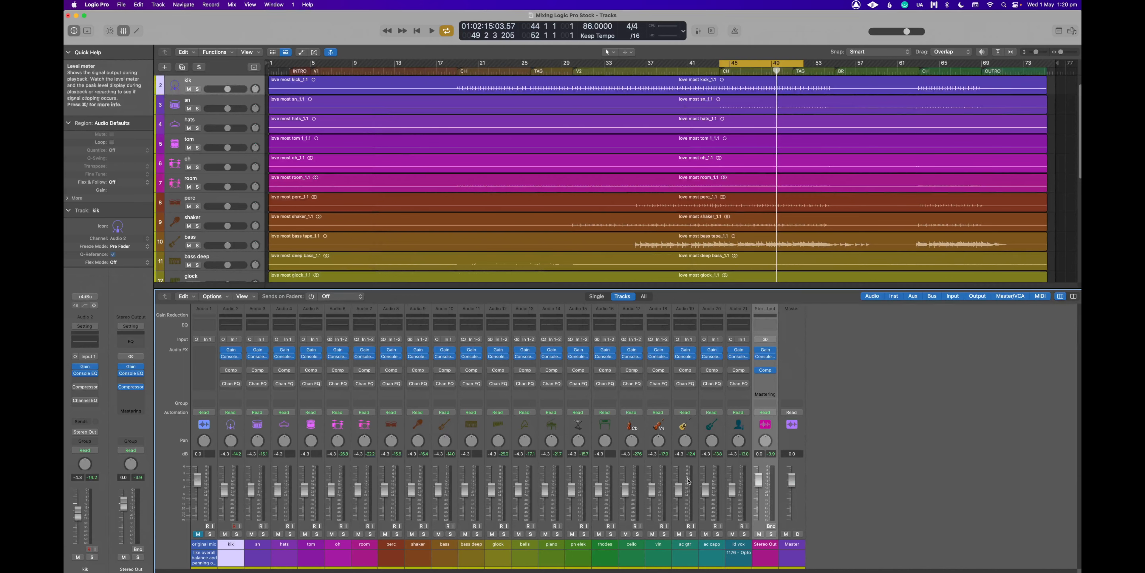